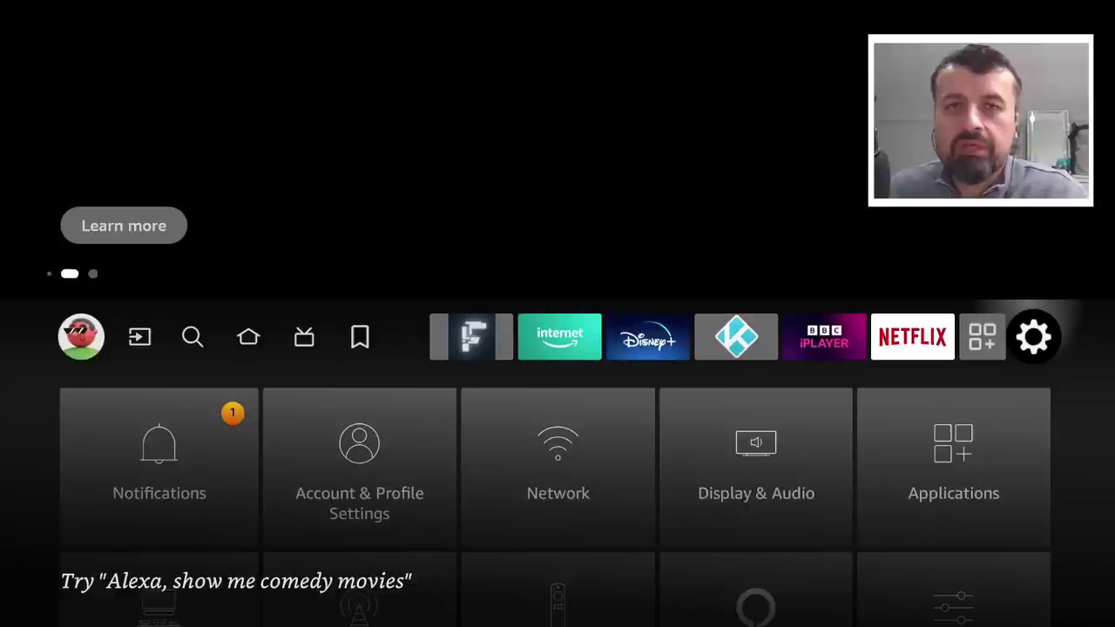
- Open Notifications in the Fire TV settings and check the pending notification
key(Down)
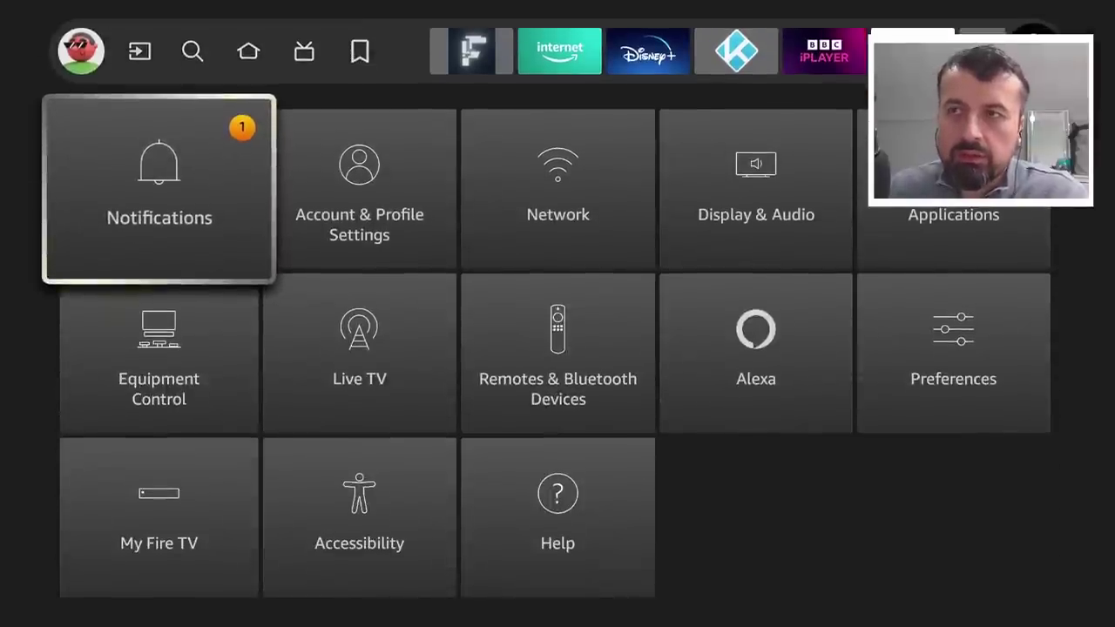
key(Return)
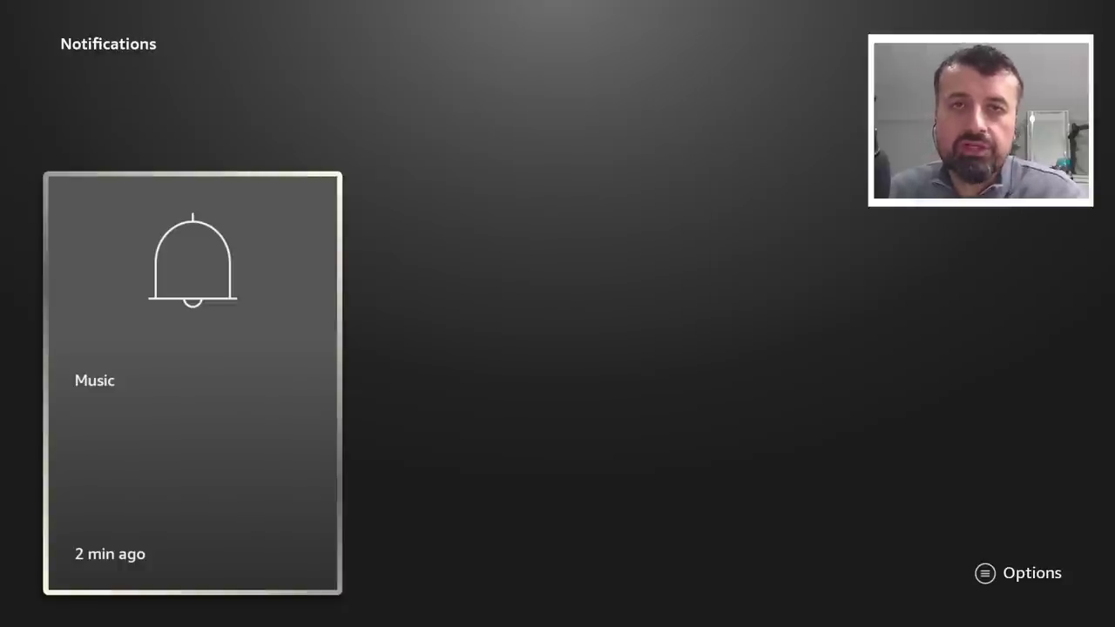
key(Escape)
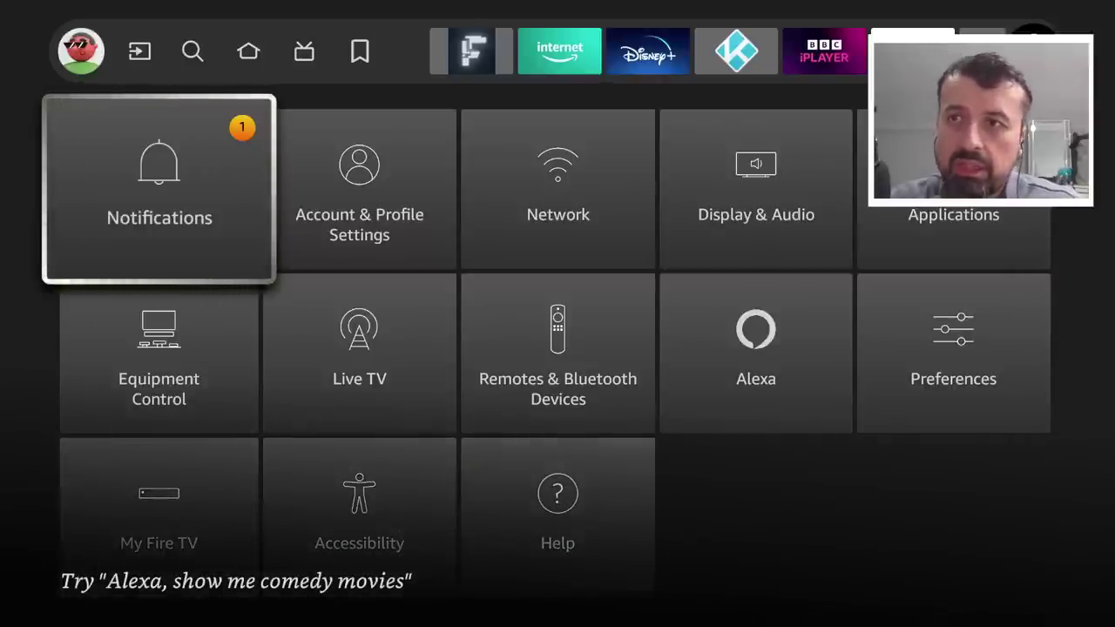
- Return to the Home screen and launch TDUK Unified Debloat Toolbox from the recently used apps
key(Home)
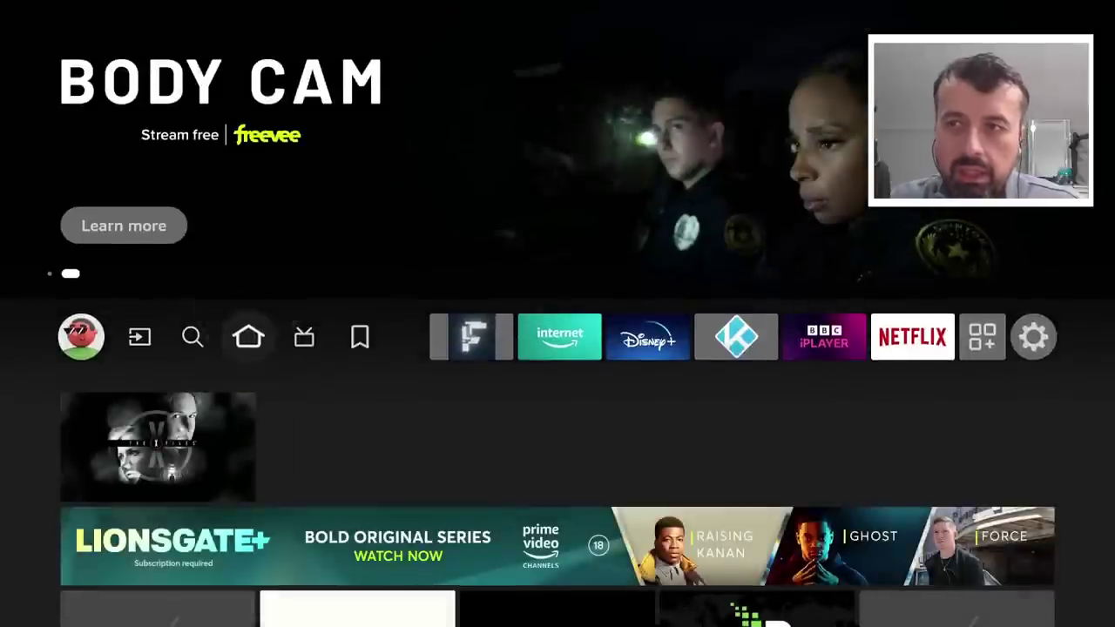
key(Down)
key(Down)
key(Down)
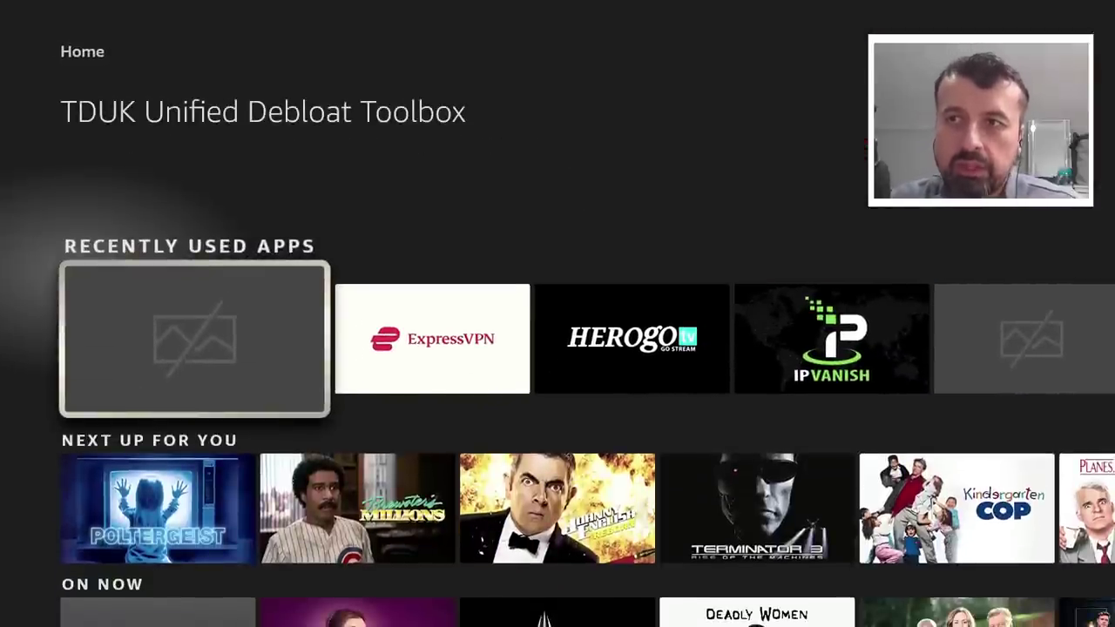
key(Return)
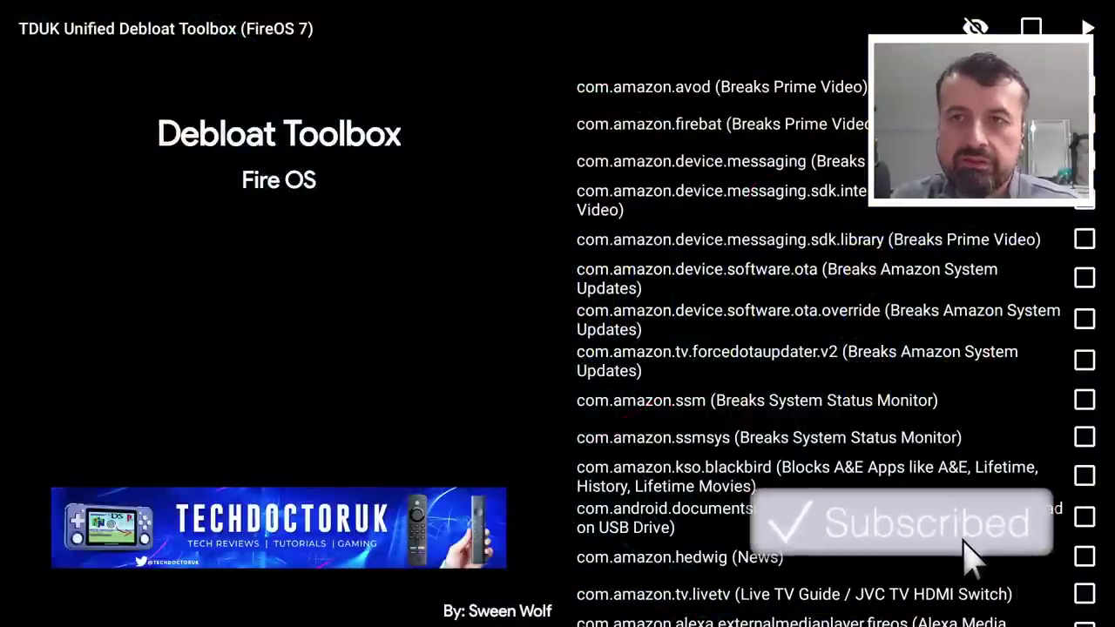
- Mark the package com.amazon.device.sale.service (Local Recommendations Service) in the Debloat Toolbox package list
key(Down)
key(Down)
key(Down)
key(Down)
key(Down)
key(Down)
key(Down)
key(Down)
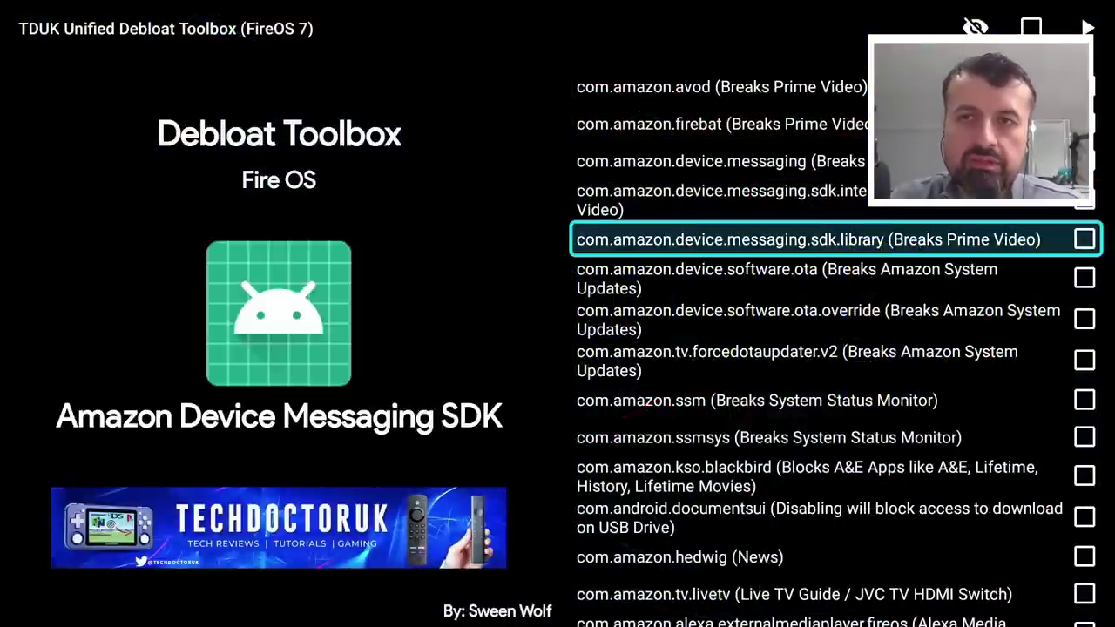
key(Down)
key(Down)
key(Down)
key(Down)
key(Down)
key(Down)
key(Down)
key(Down)
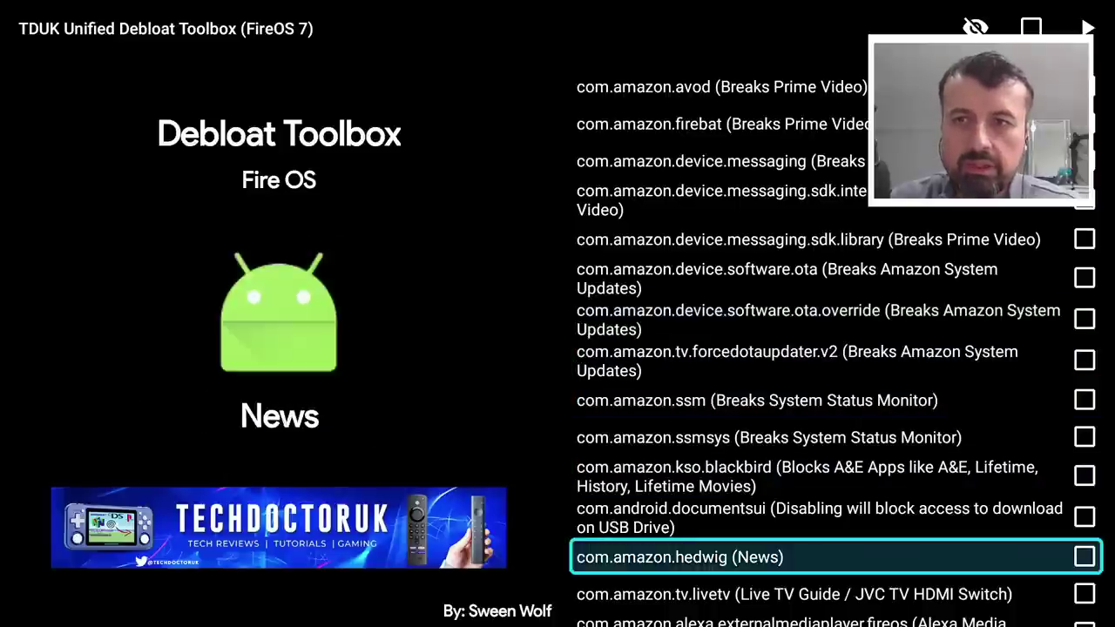
key(Down)
key(Down)
key(Down)
key(Down)
key(Down)
key(Down)
key(Down)
key(Down)
key(Down)
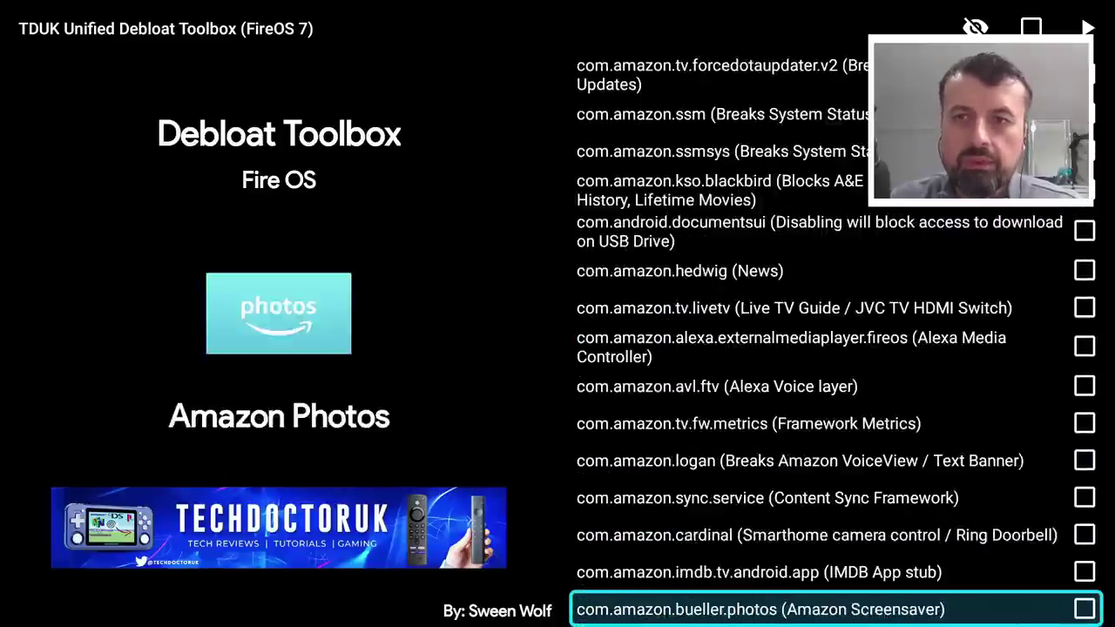
key(Down)
key(Down)
key(Down)
key(Down)
key(Down)
key(Down)
key(Down)
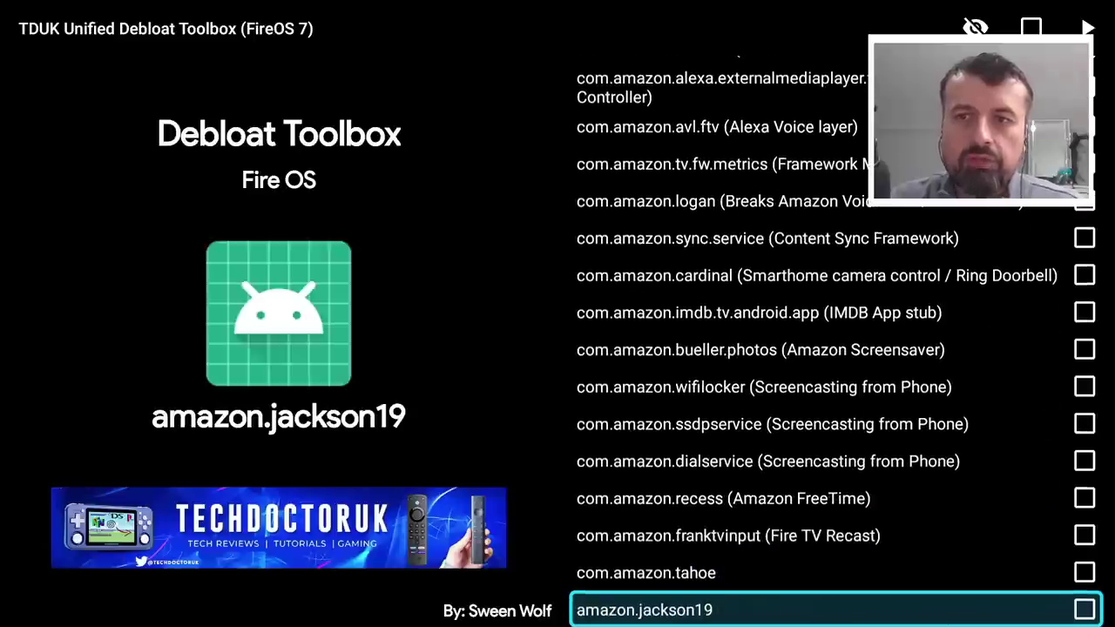
key(Down)
key(Down)
key(Down)
key(Down)
key(Down)
key(Down)
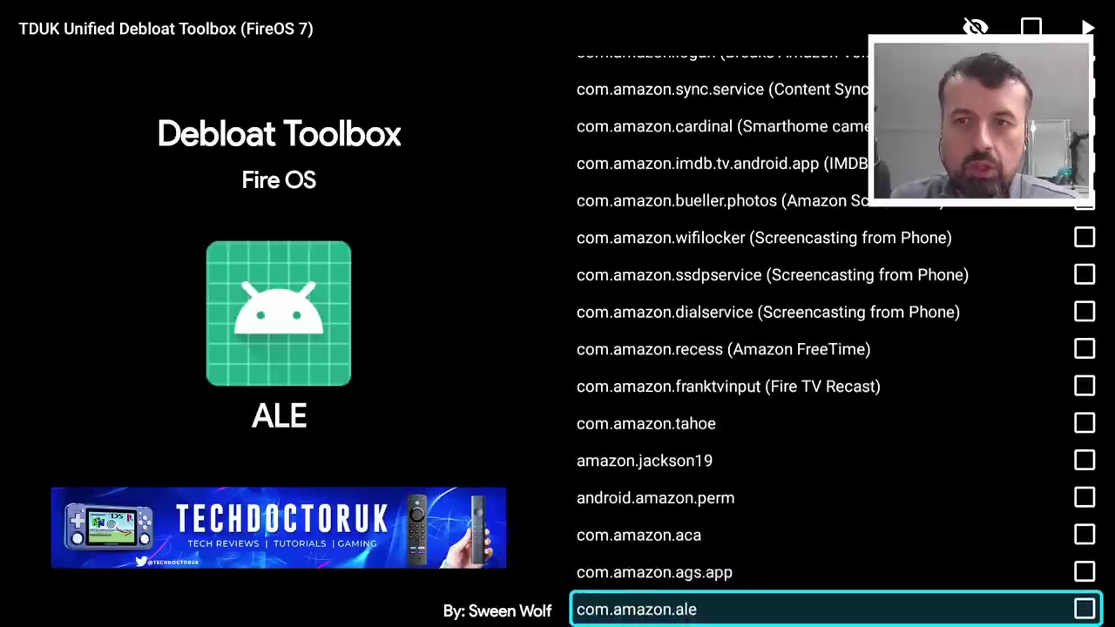
key(Down)
key(Down)
key(Down)
key(Down)
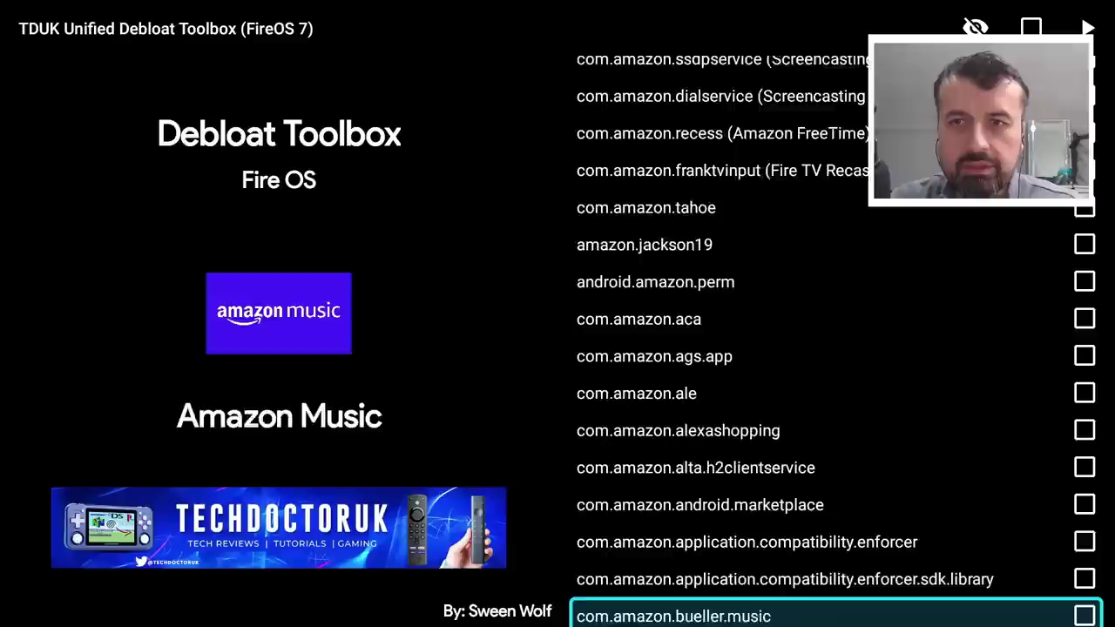
key(Down)
key(Down)
key(Down)
key(Down)
key(Down)
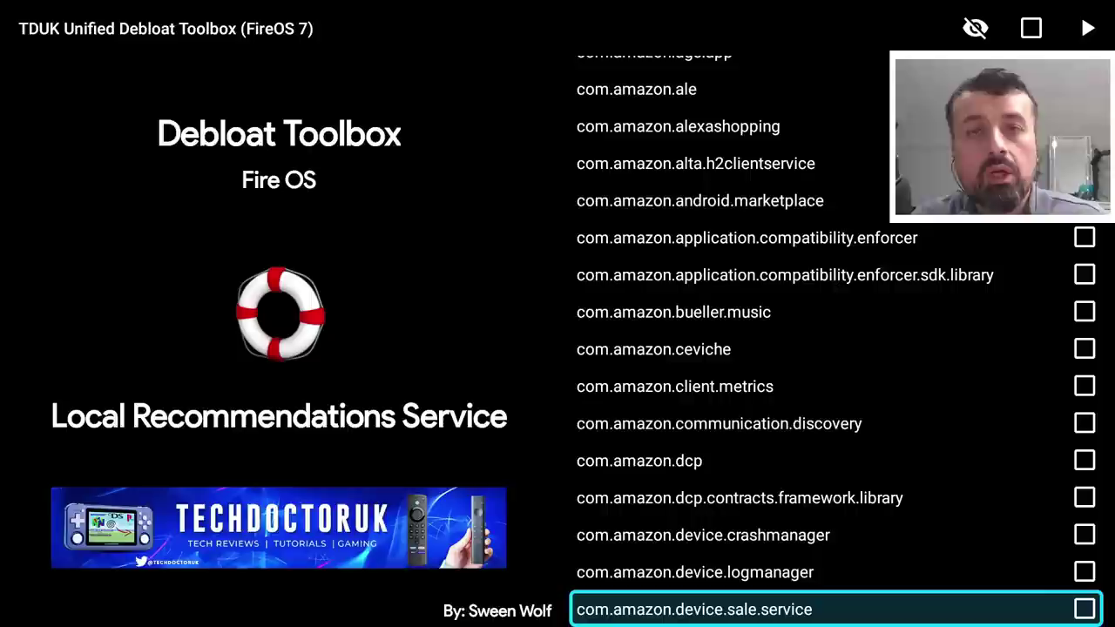
key(Return)
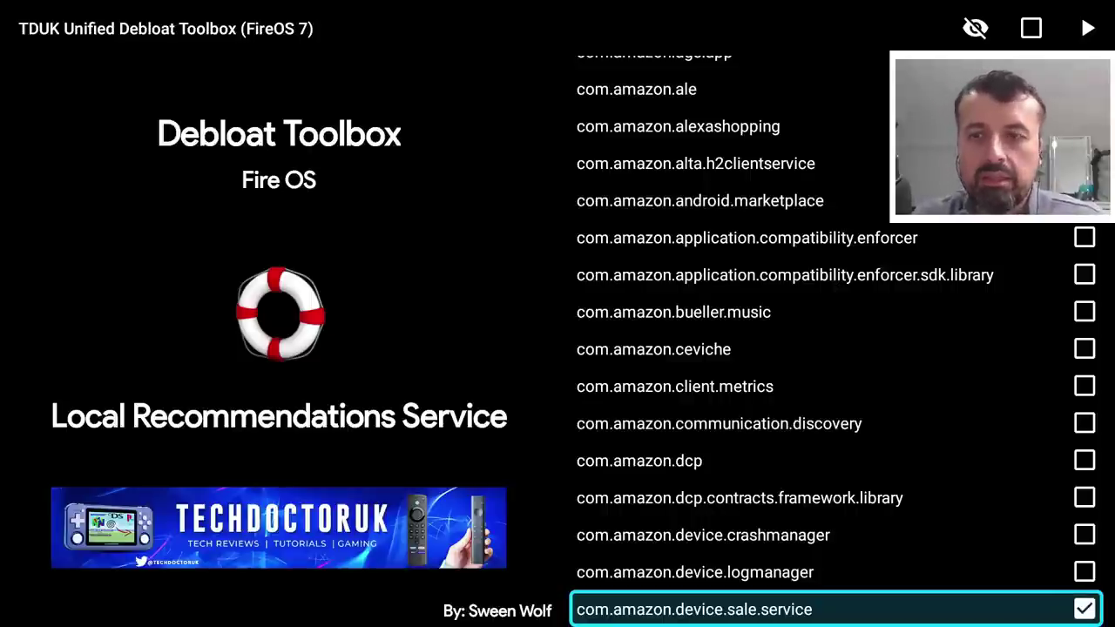
- Run the Debloat Toolbox on the marked package
key(Up)
key(Up)
key(Up)
key(Up)
key(Up)
key(Up)
key(Up)
key(Up)
key(Up)
key(Up)
key(Up)
key(Up)
key(Up)
key(Up)
key(Up)
key(Up)
key(Up)
key(Up)
key(Up)
key(Up)
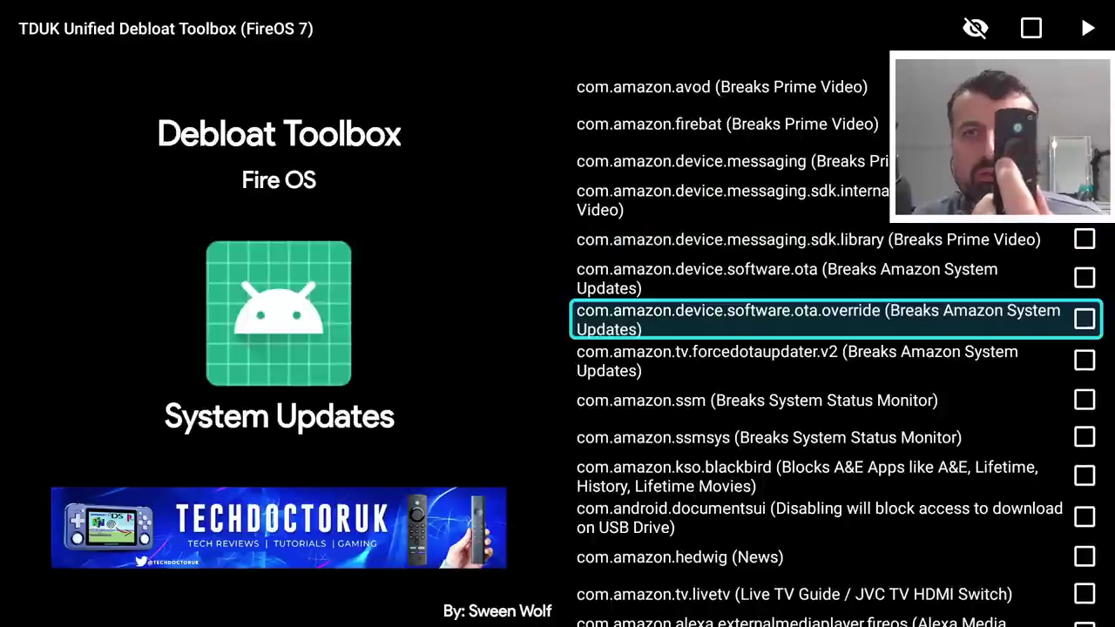
key(Right)
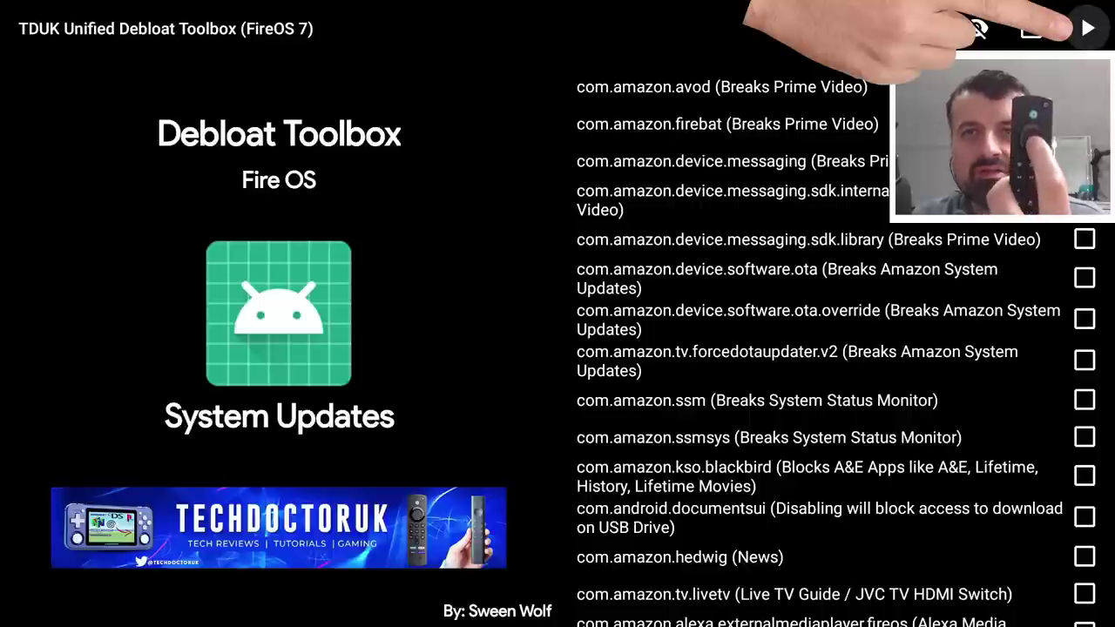
key(Return)
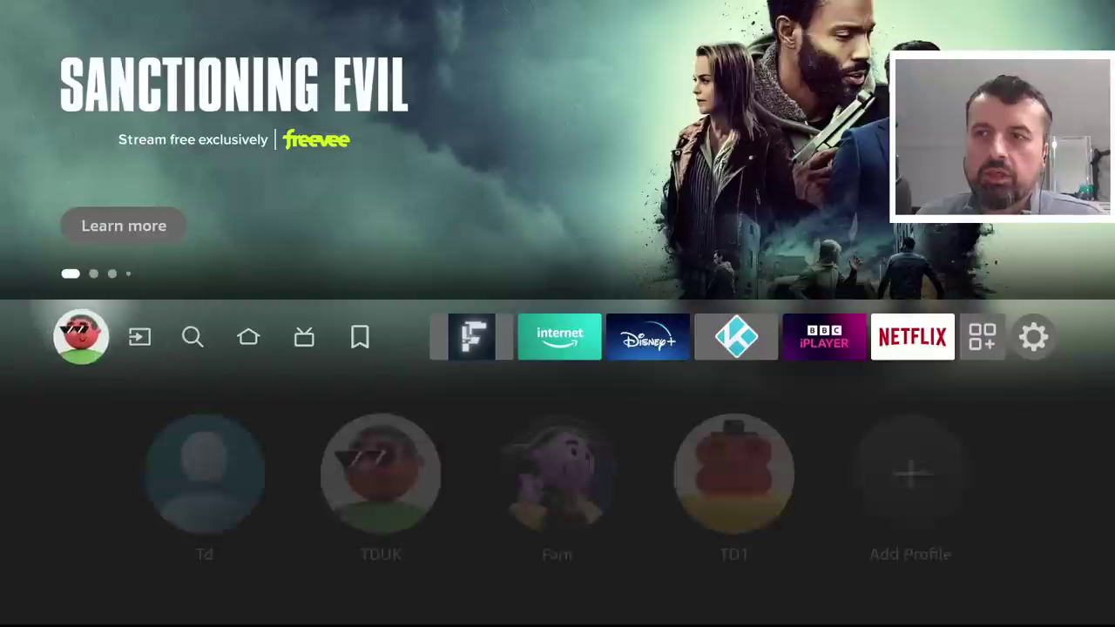
- Reopen the Notifications page in the Fire TV settings and check it for new alerts
key(Left)
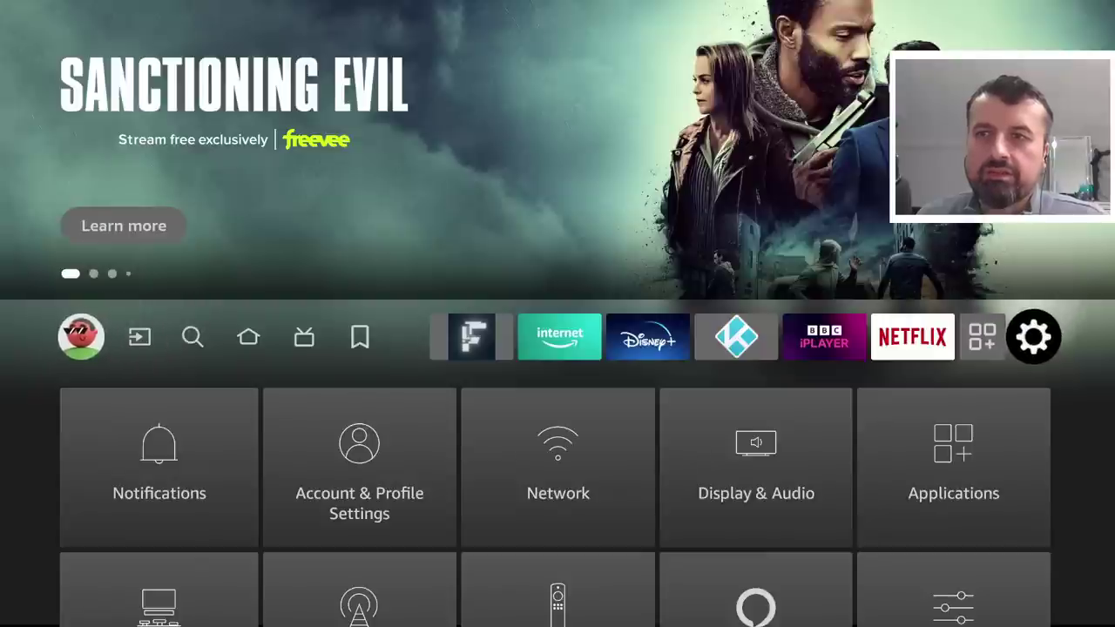
key(Down)
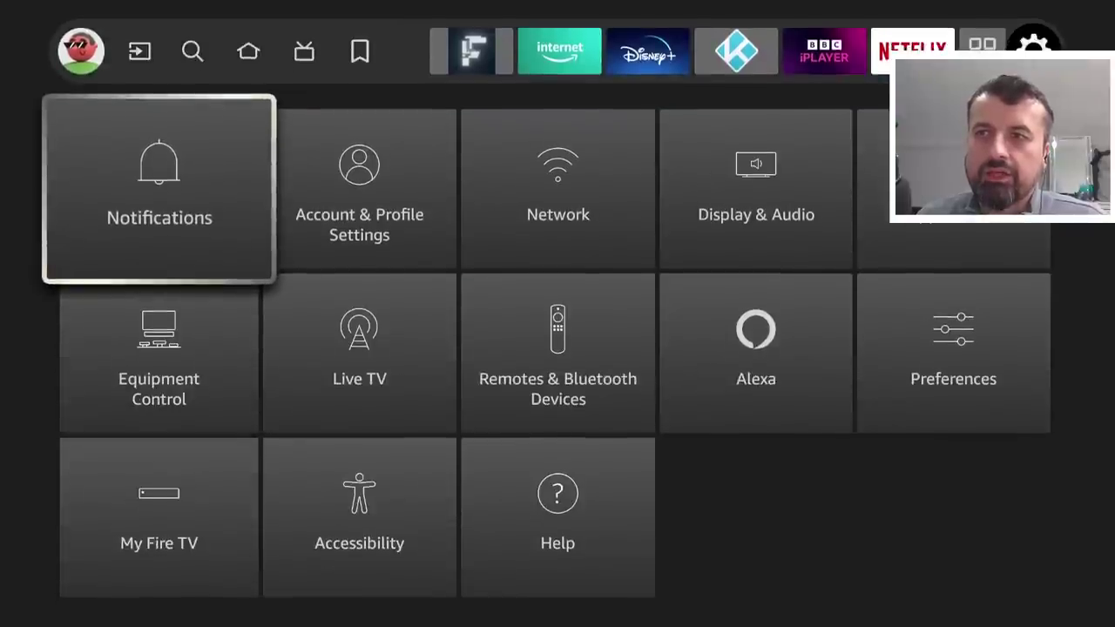
key(Return)
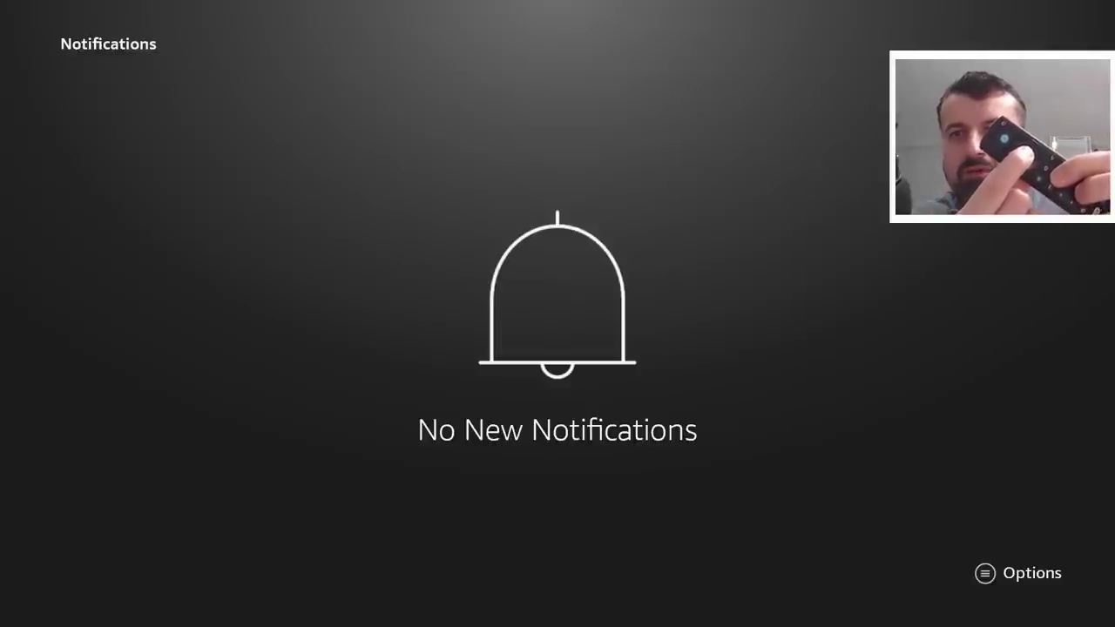
- Restart the Fire TV and select the TDUK profile
key(XF86PowerOff)
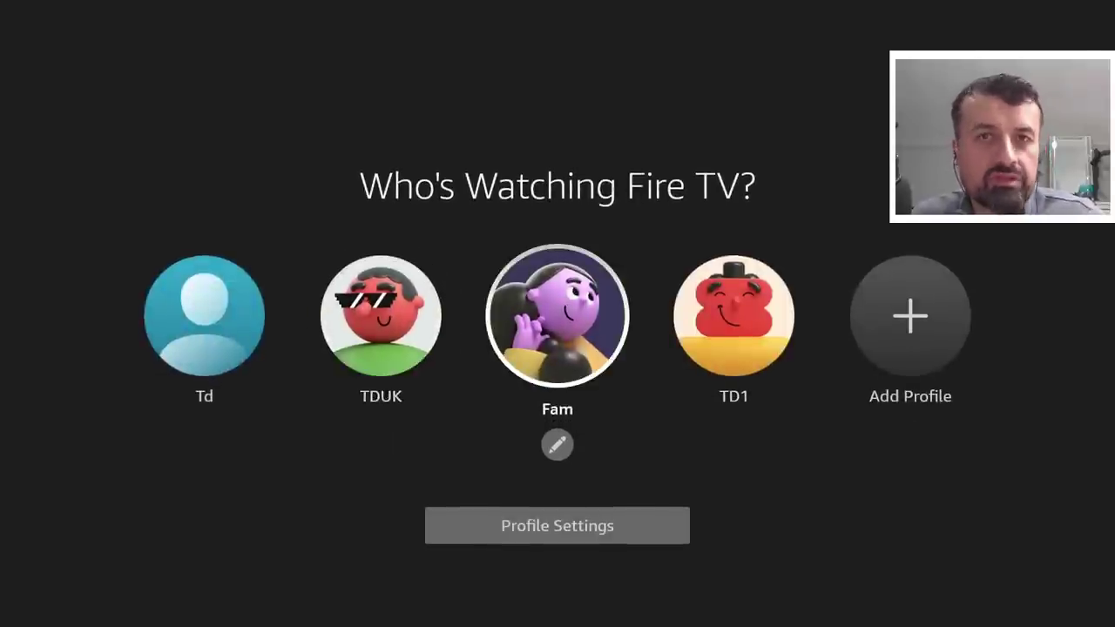
key(Left)
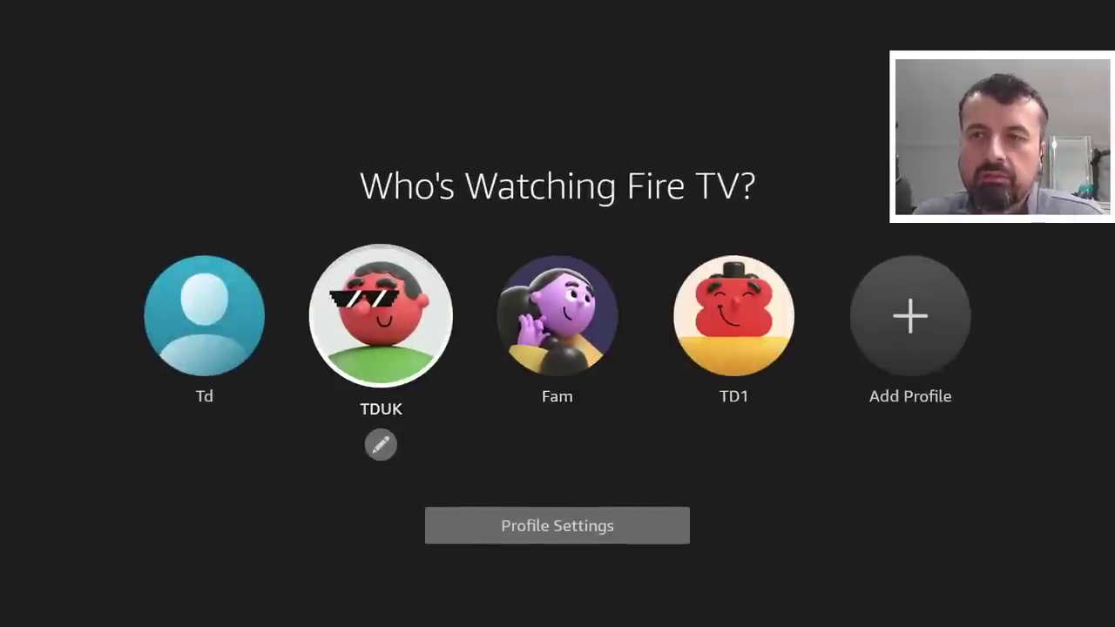
key(Return)
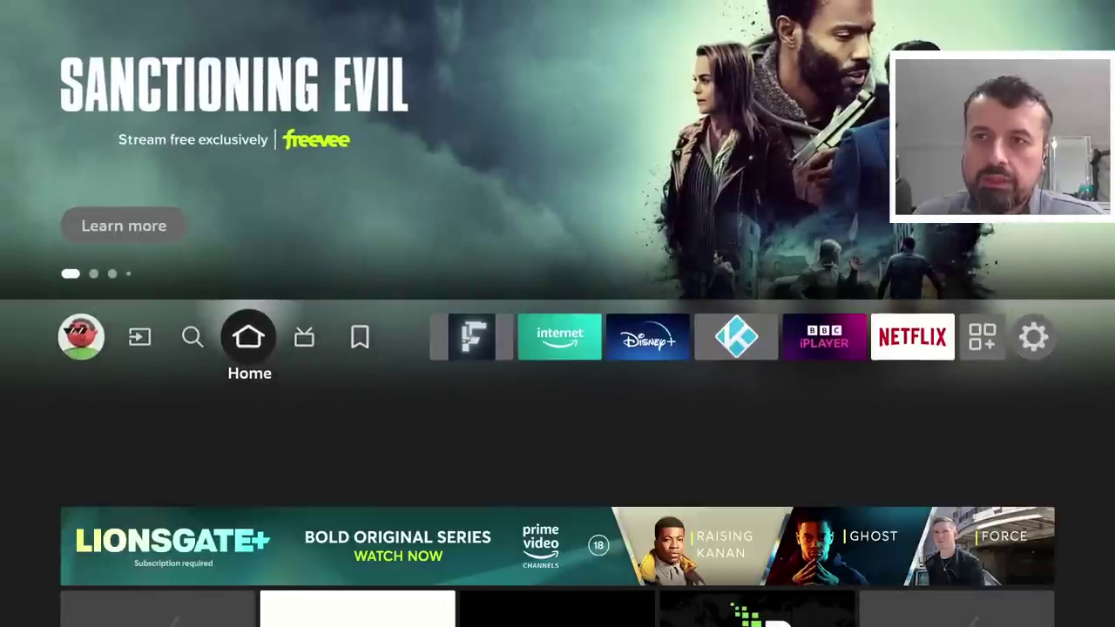
- Go from the Home screen to Settings and check Notifications again under the TDUK profile
key(Left)
key(Right)
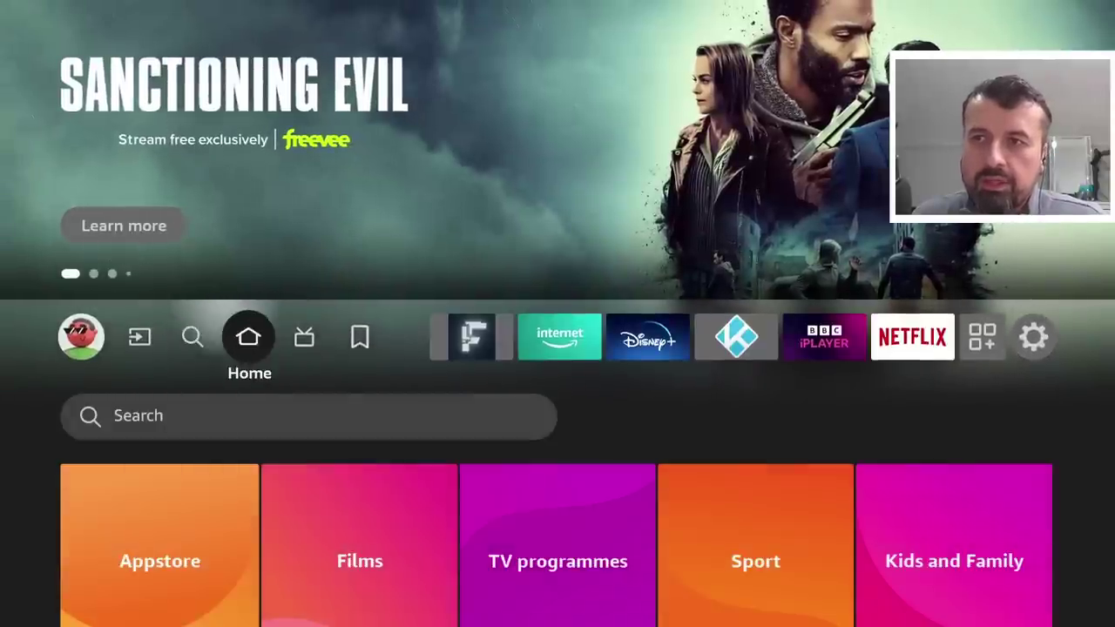
key(Right)
key(Right)
key(Right)
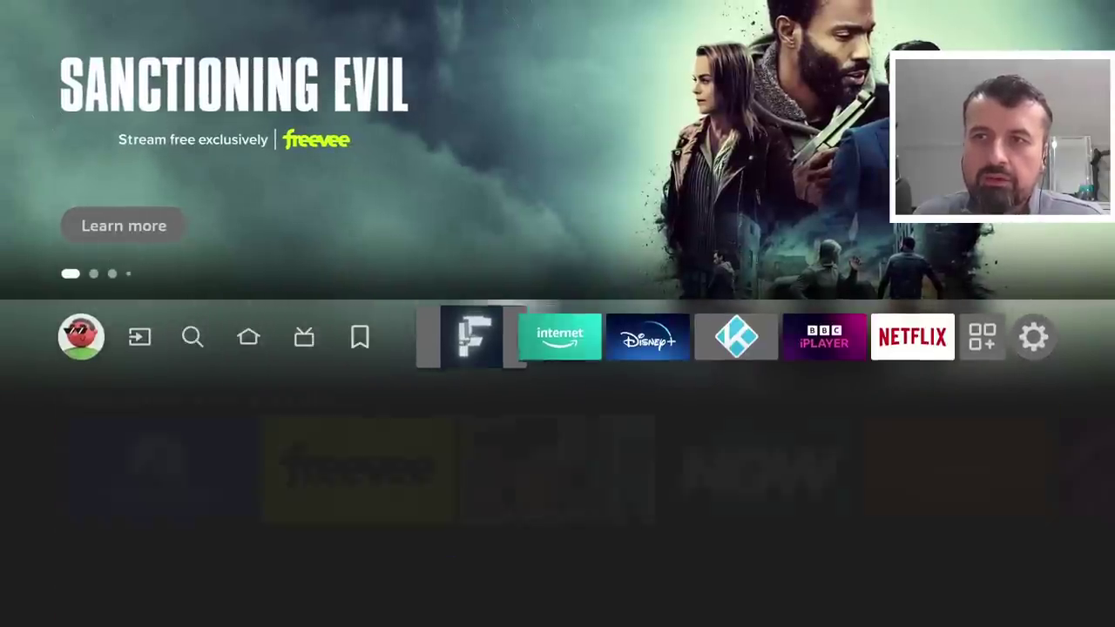
key(Right)
key(Right)
key(Right)
key(Right)
key(Right)
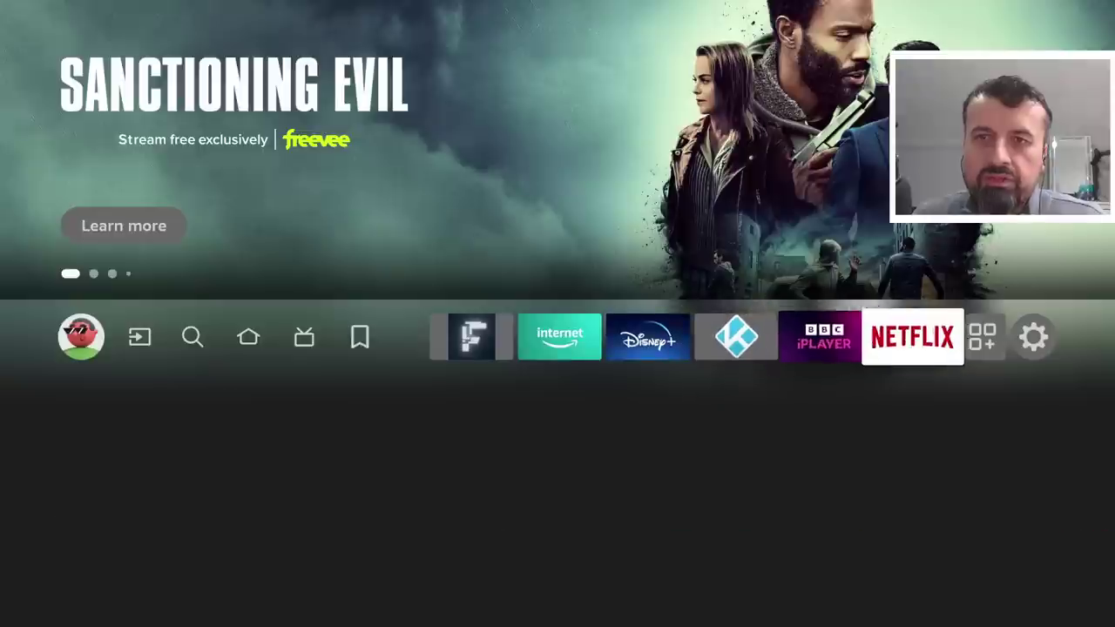
key(Right)
key(Right)
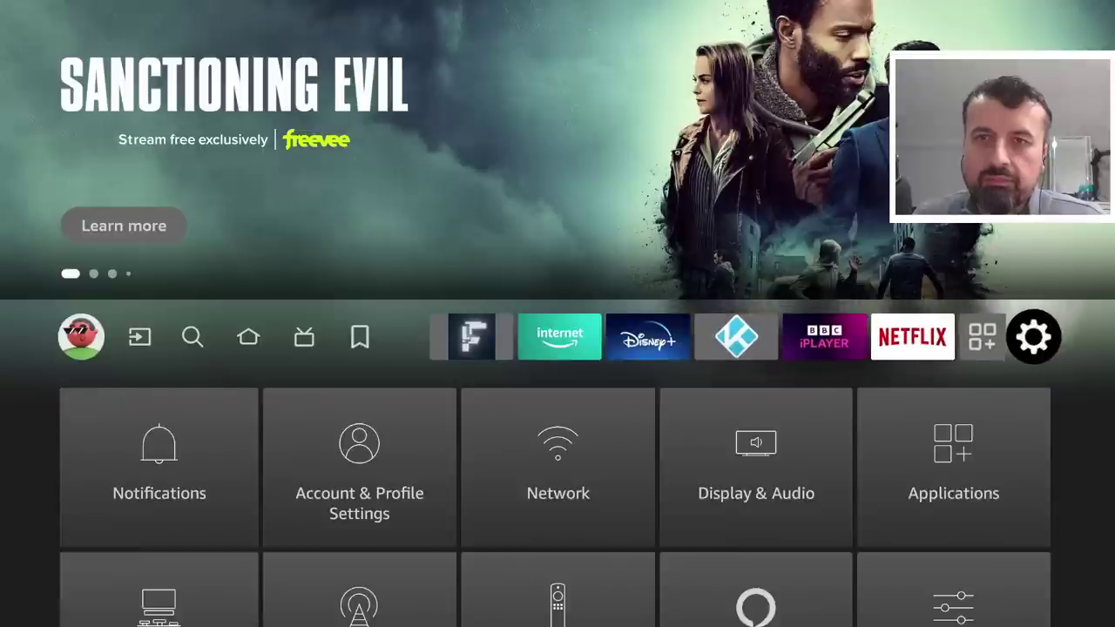
key(Down)
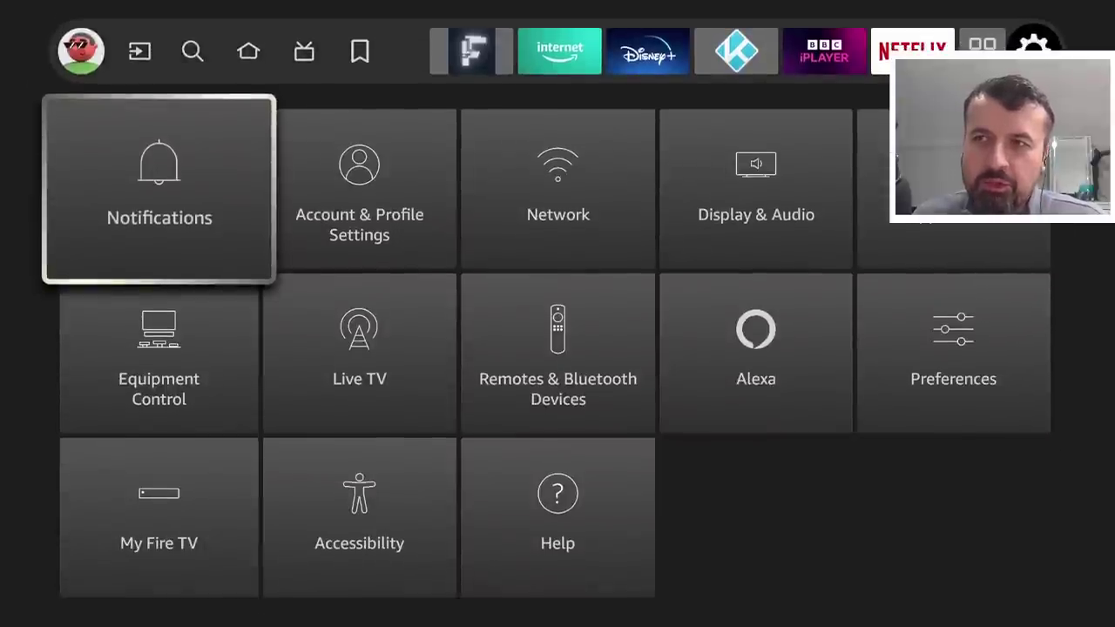
key(Return)
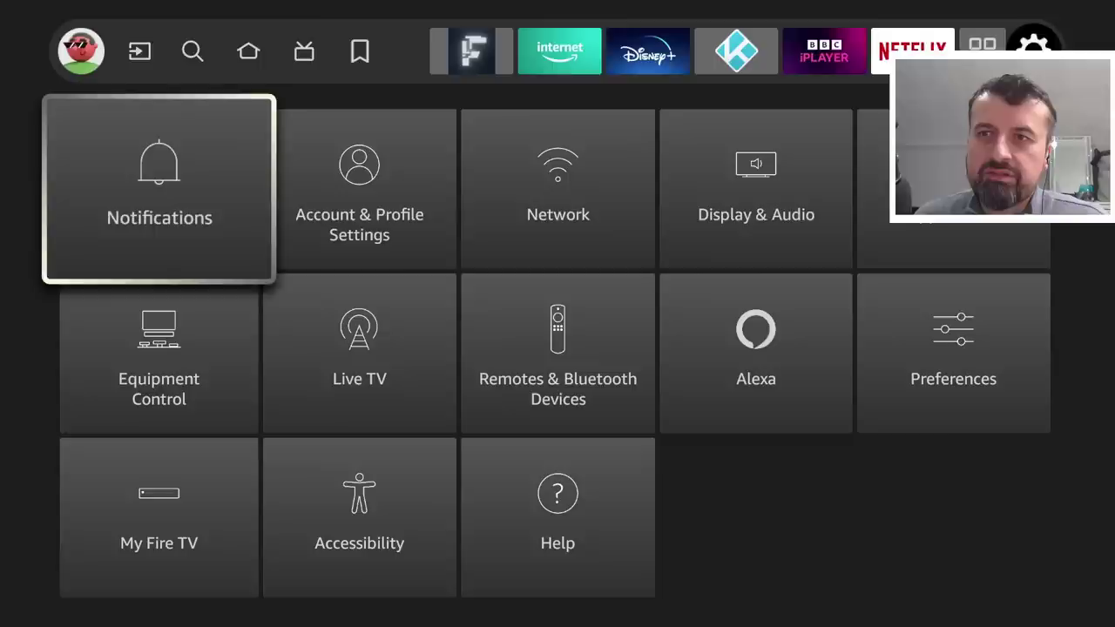
- Open Developer Options under My Fire TV to check the ADB Debugging setting
key(Home)
key(Left)
key(Left)
key(Left)
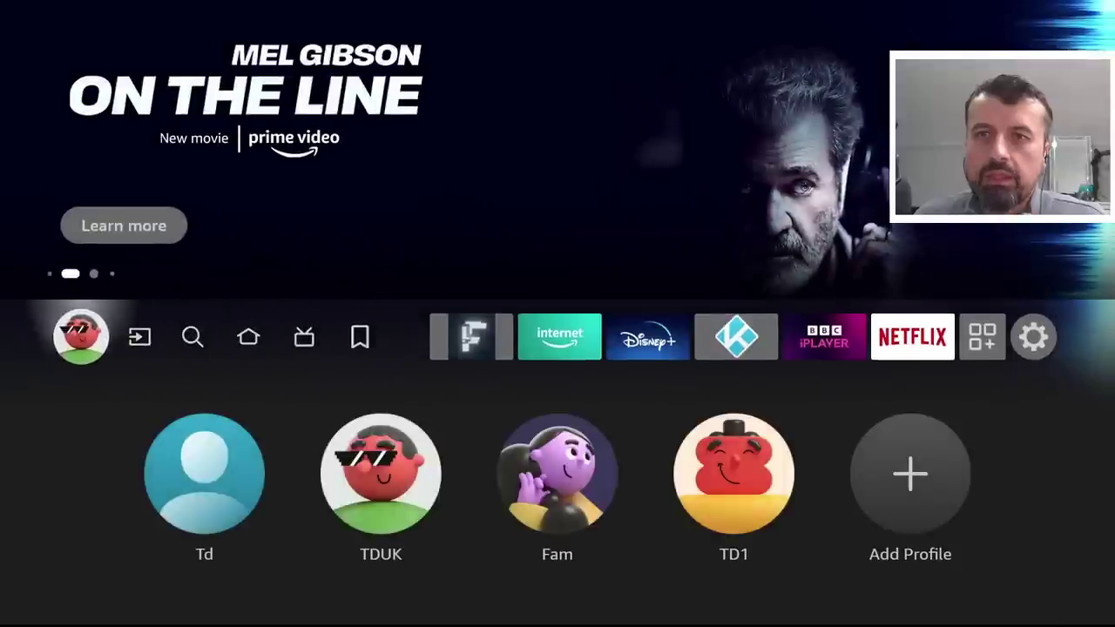
key(Left)
key(Down)
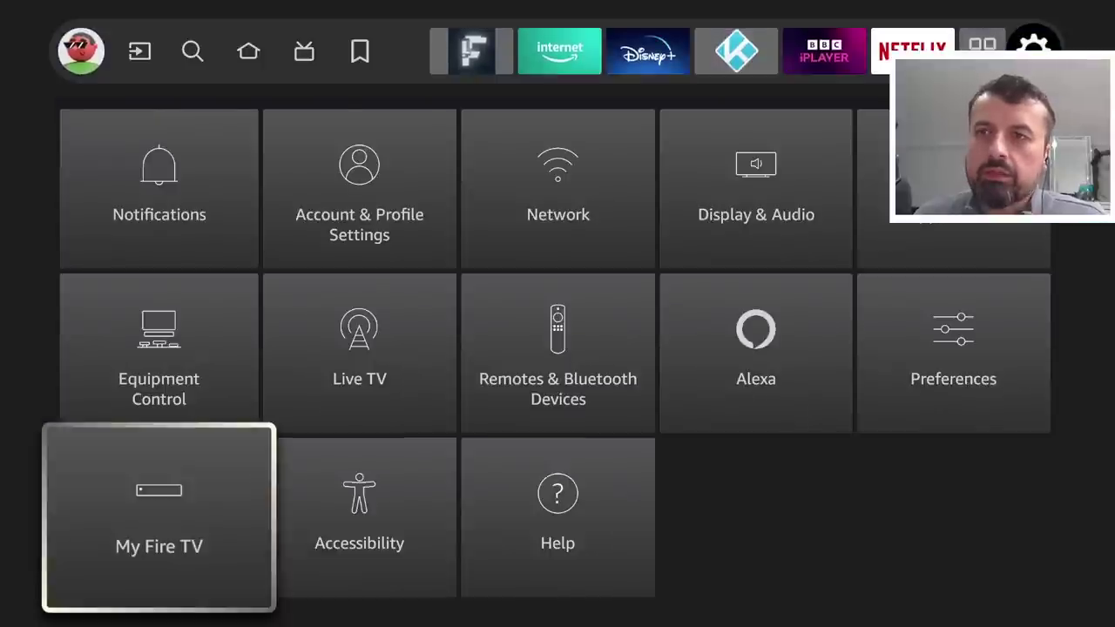
key(Return)
key(Down)
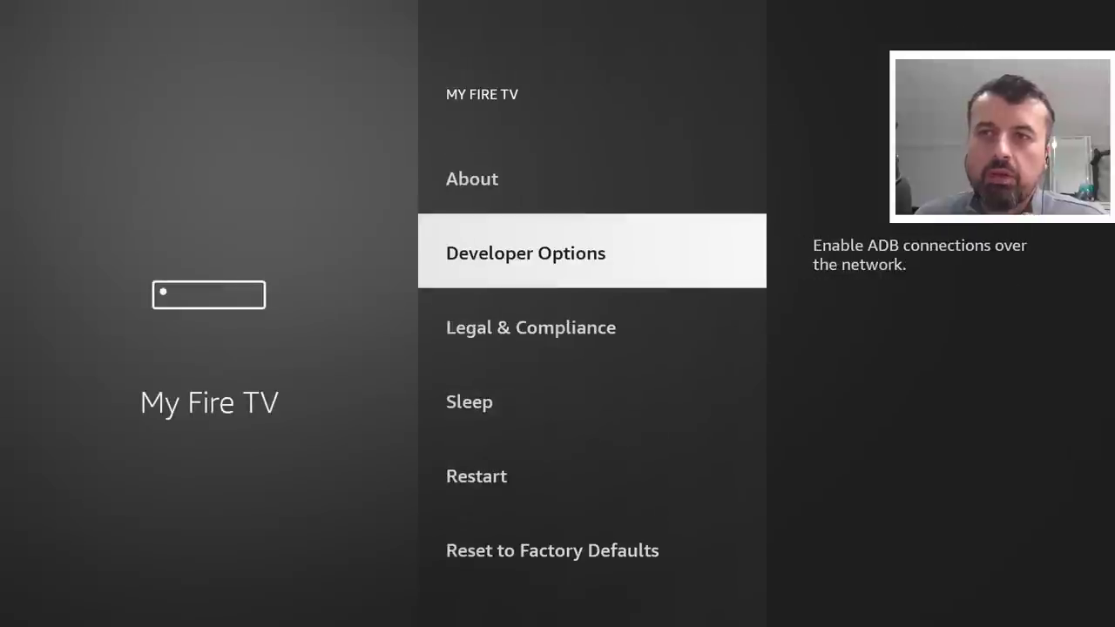
key(Return)
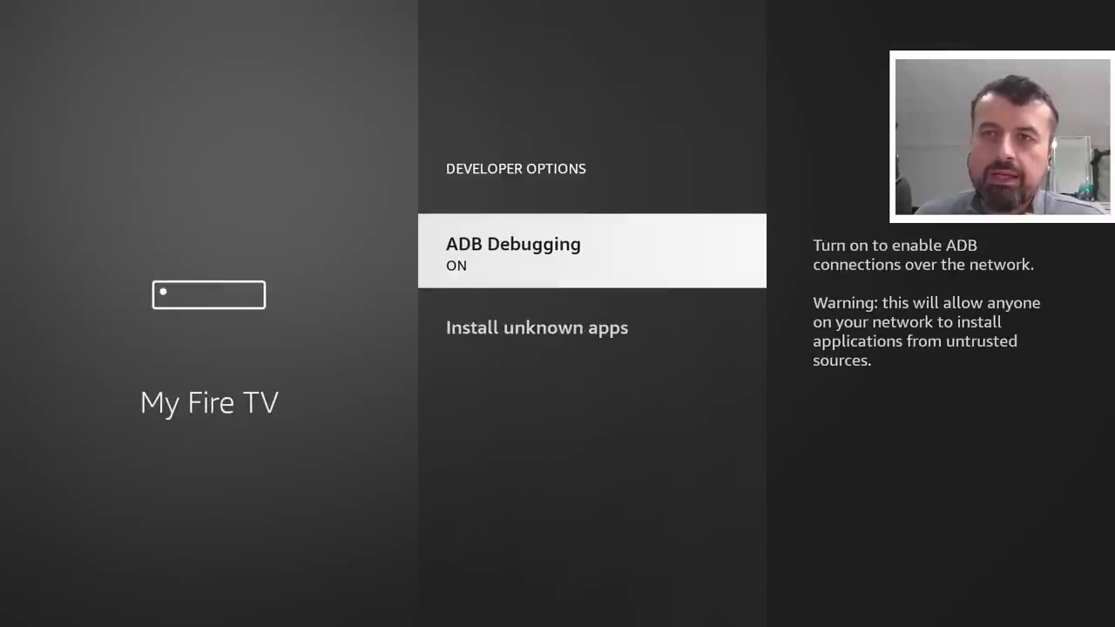
- Open Install unknown apps and look through the list of apps and their permission settings
key(Down)
key(Return)
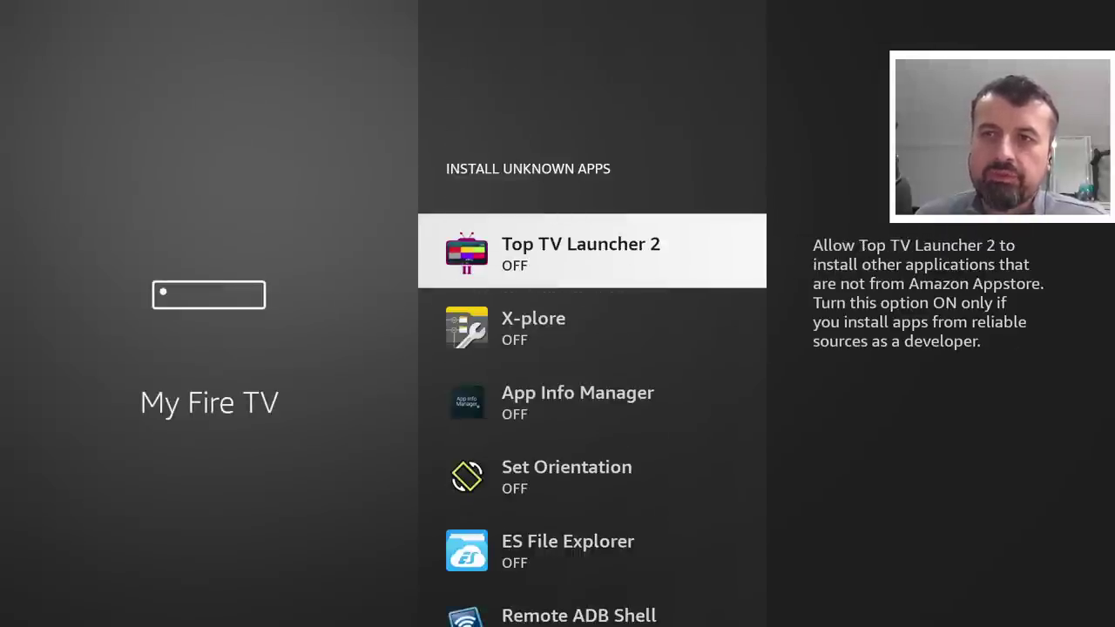
key(Down)
key(Down)
key(Down)
key(Down)
key(Down)
key(Down)
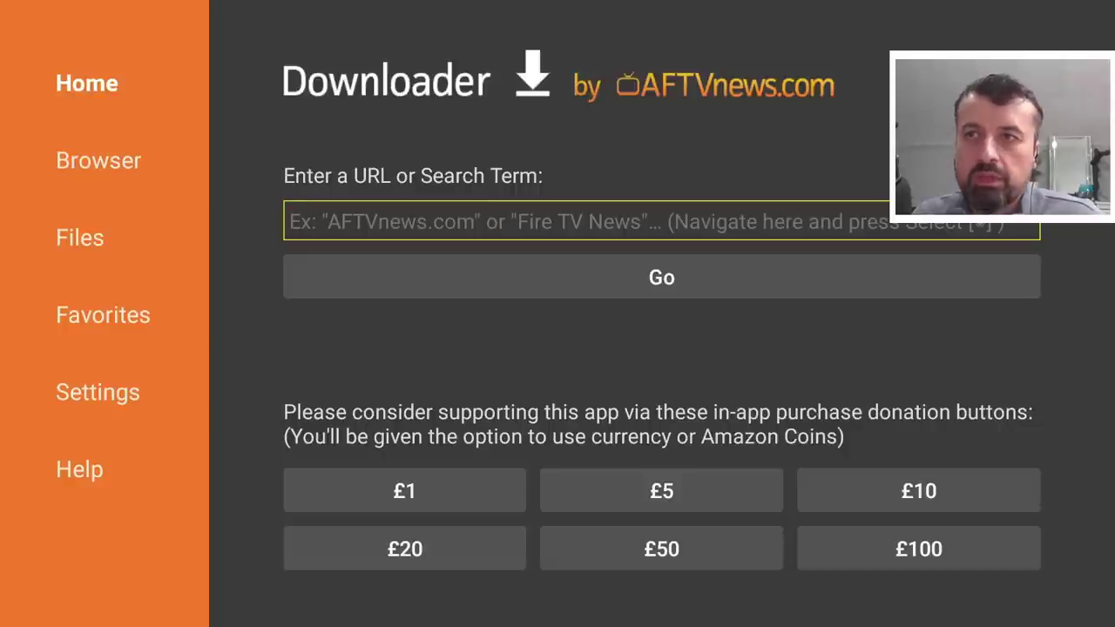
- Enter the code 295427 in Downloader's URL field and load the Unified Debloat Toolbox page
key(Return)
key(Up)
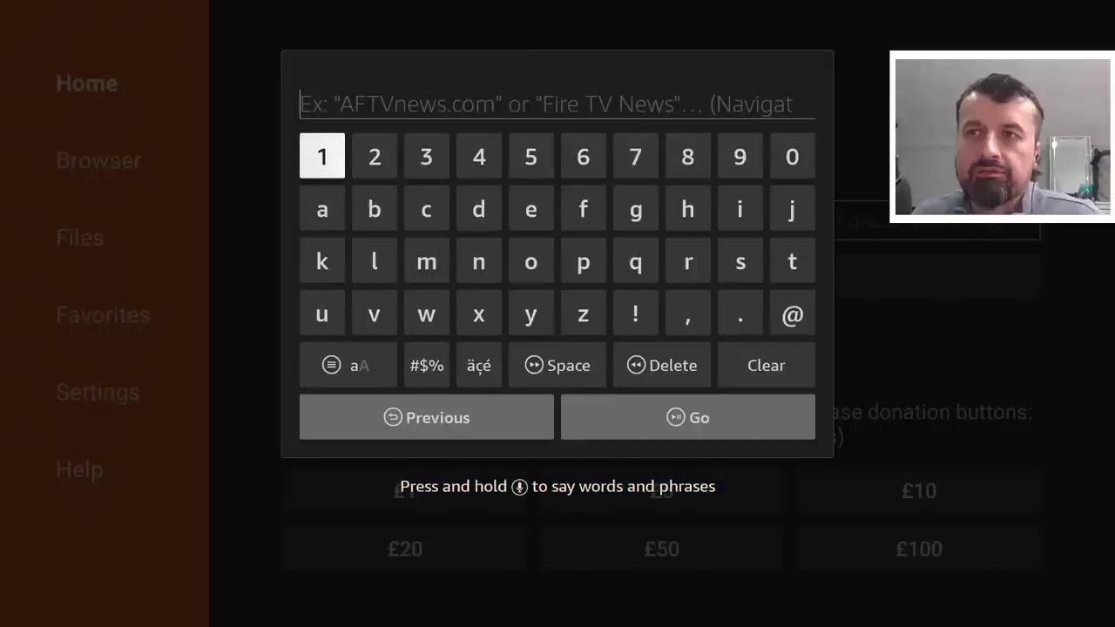
text(29542)
key(Left)
key(Left)
key(Left)
key(Left)
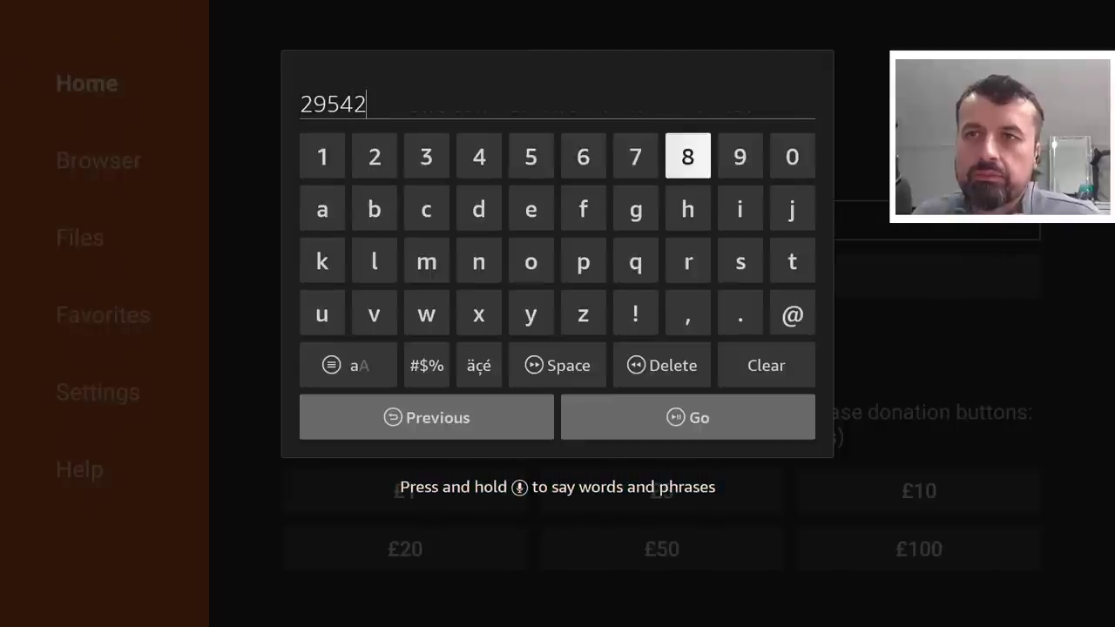
text(7)
key(Down)
key(Down)
key(Down)
key(Down)
key(Return)
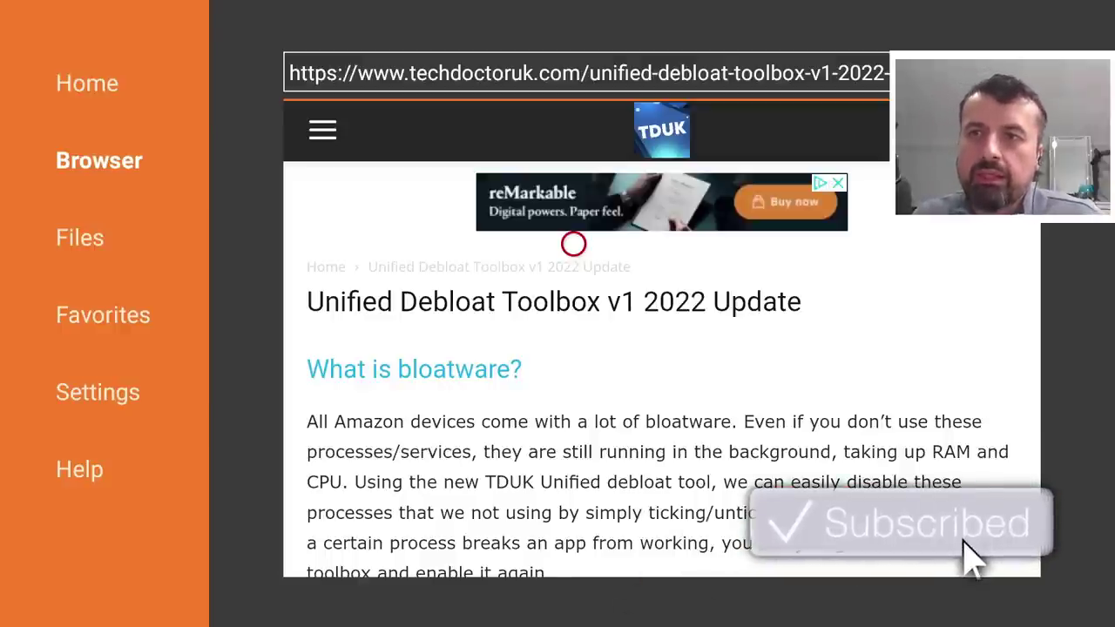
- Look through the page's debloat instructions and package lists, and download TDUK Unified Debloat Toolbox v1 from the Software needed section
scroll(573, 553, down, 5)
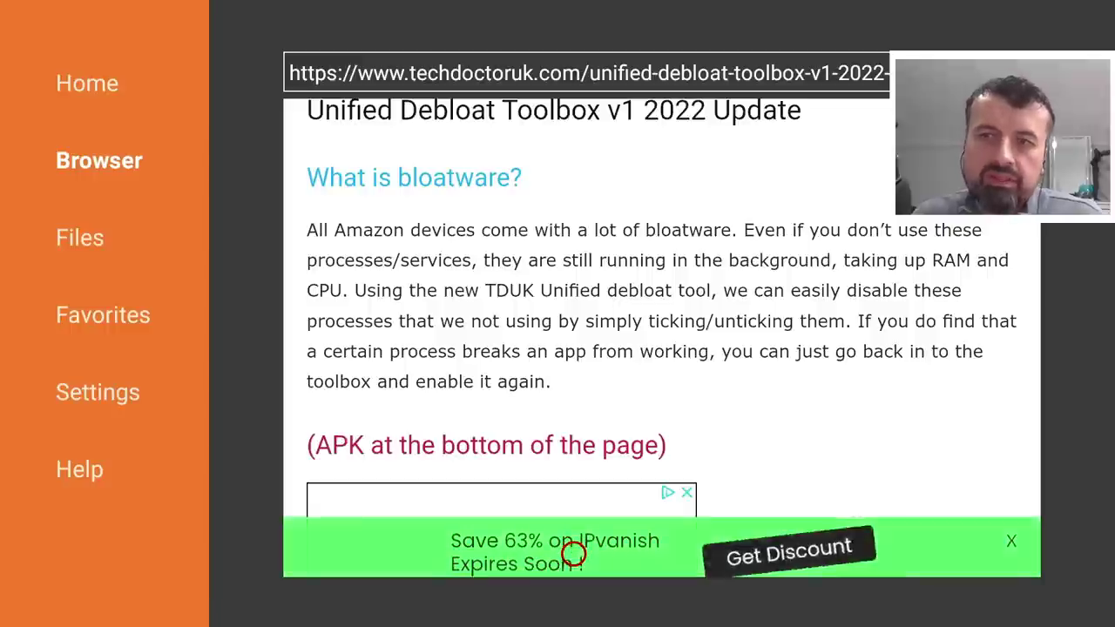
scroll(573, 552, down, 8)
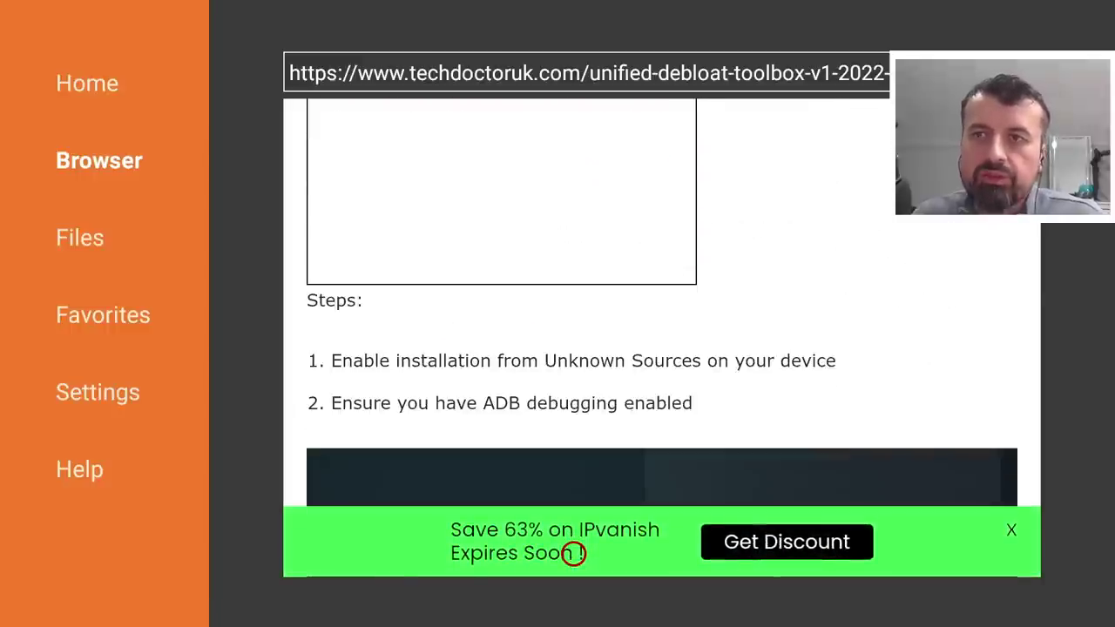
scroll(574, 552, down, 6)
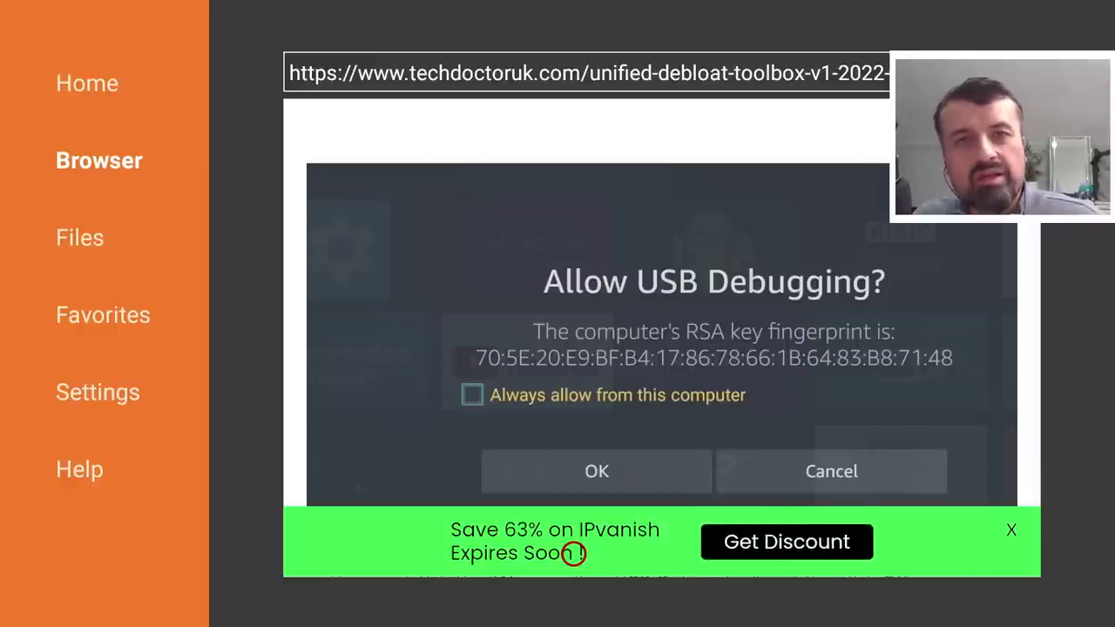
scroll(574, 553, down, 10)
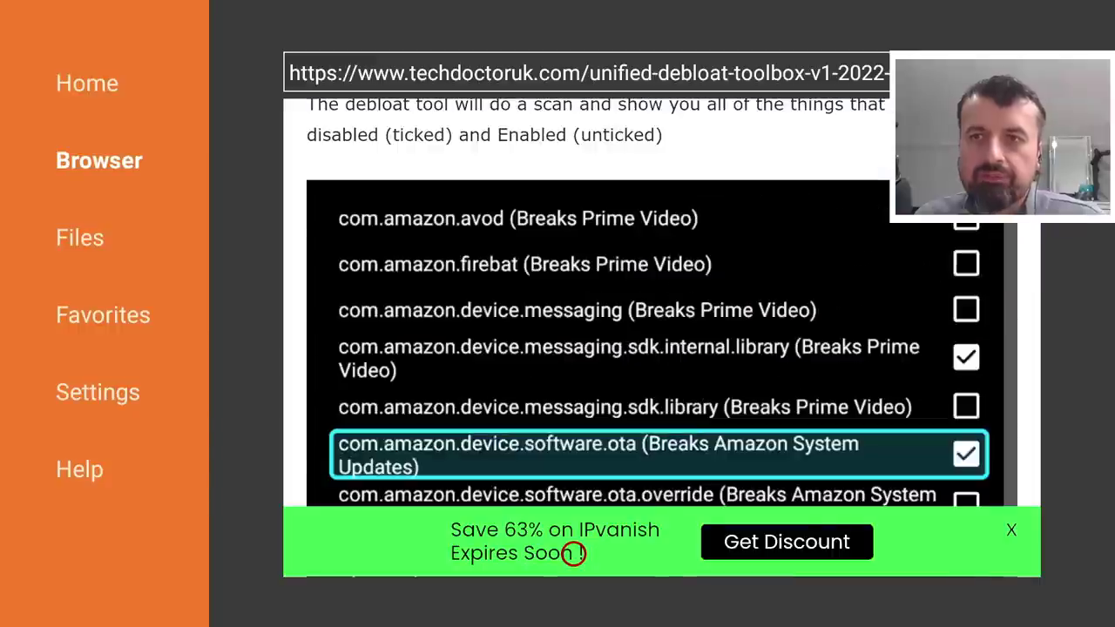
scroll(573, 554, down, 5)
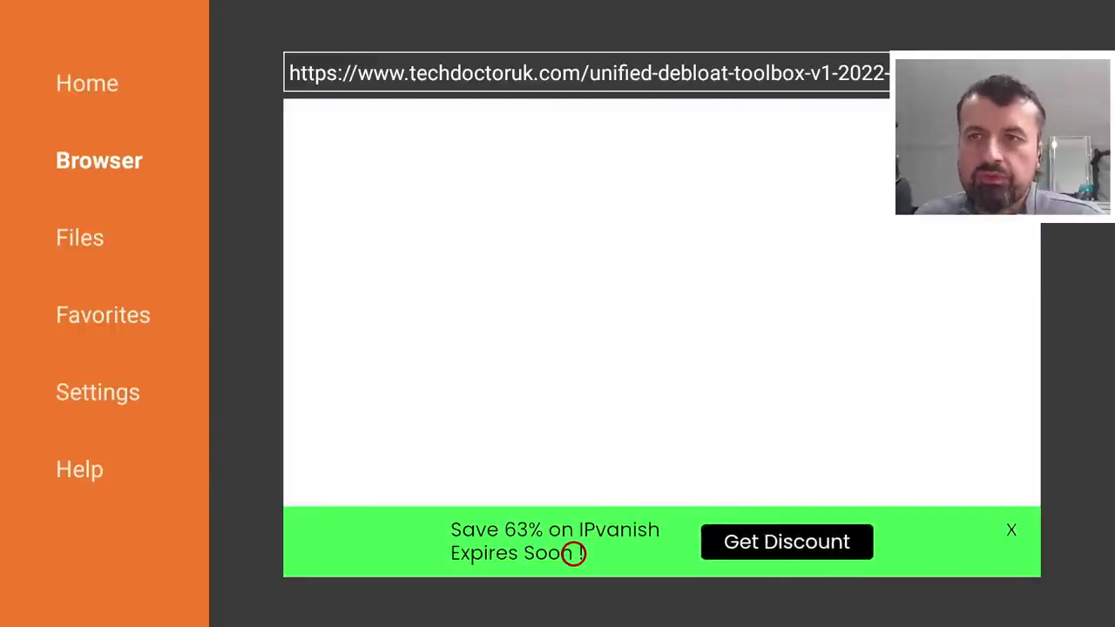
scroll(573, 553, down, 5)
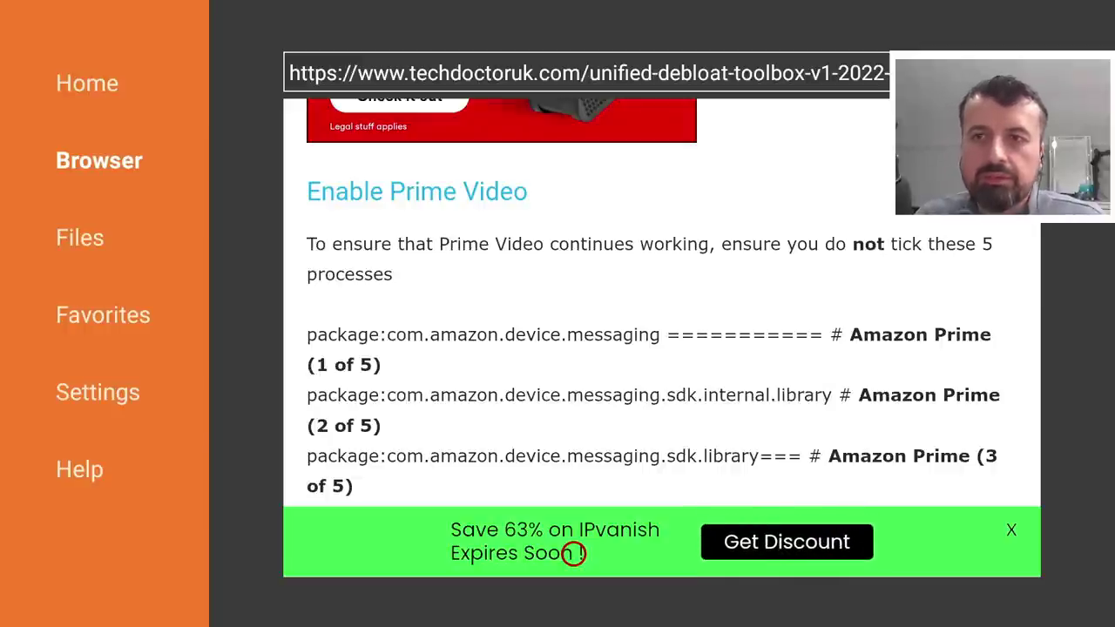
scroll(573, 553, down, 2)
scroll(574, 554, down, 15)
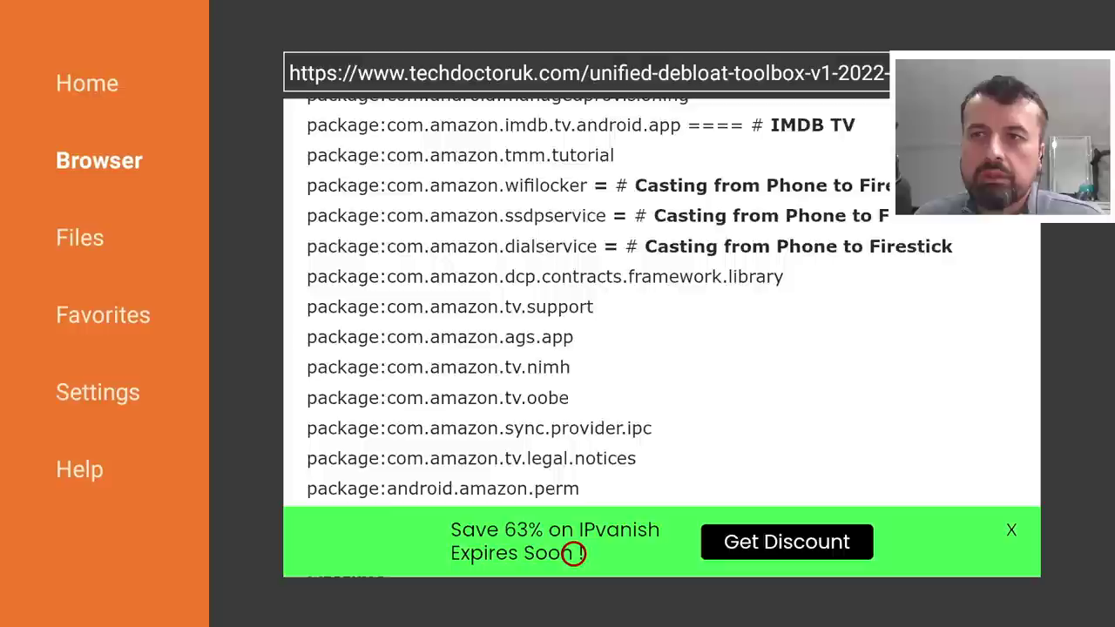
scroll(573, 553, down, 15)
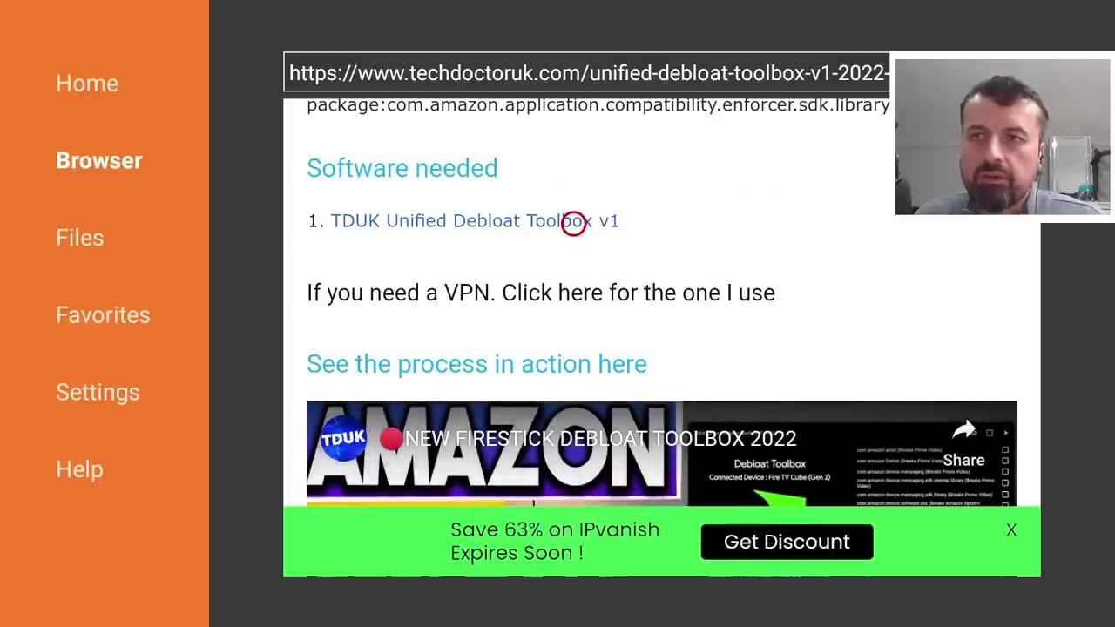
click(573, 221)
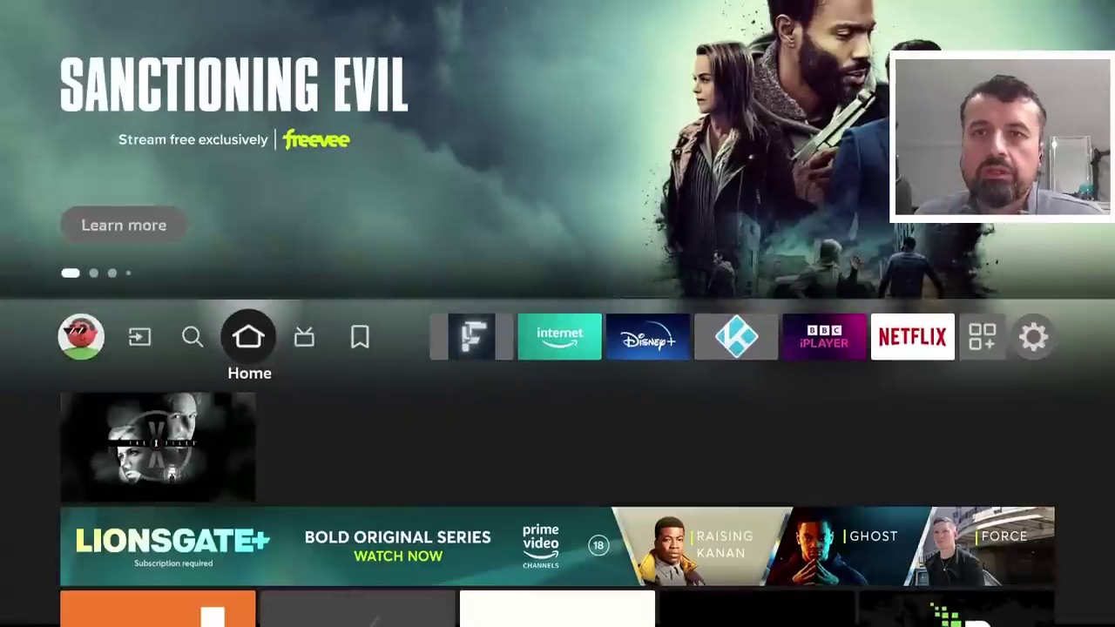
- Check the ADB Debugging setting again in the Developer Options of My Fire TV, and return to the Home screen
key(Left)
key(Left)
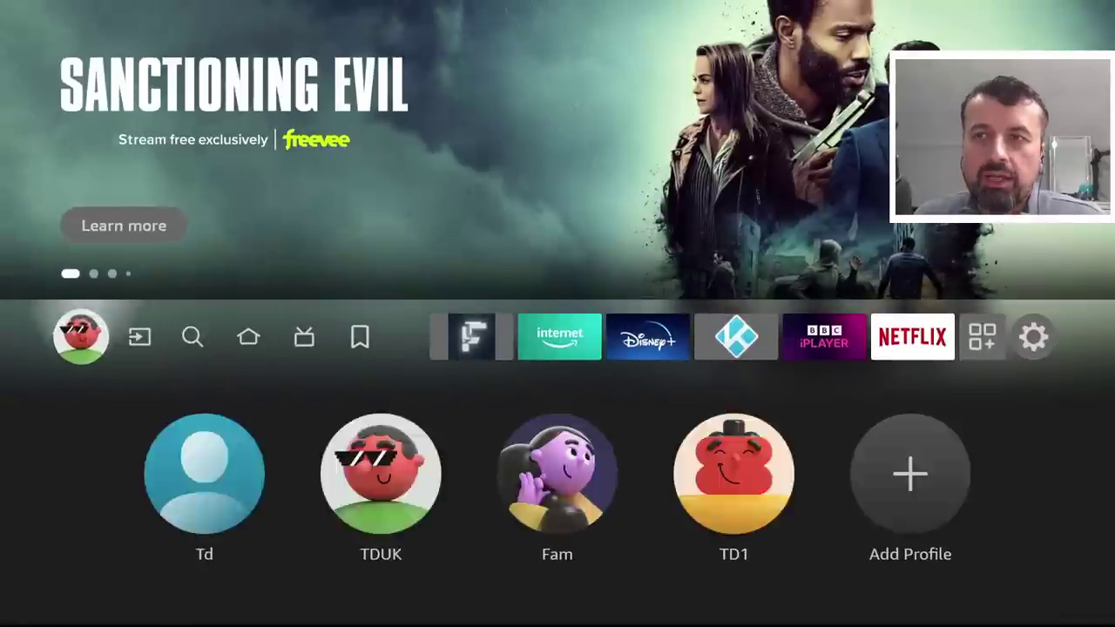
key(Left)
key(Down)
key(Down)
key(Down)
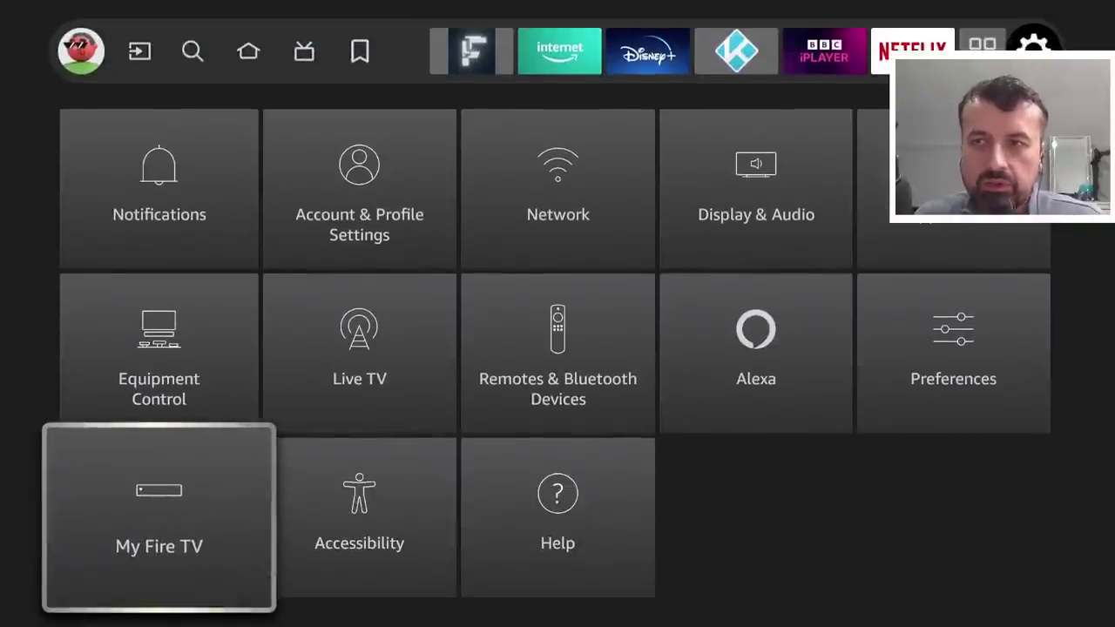
key(Return)
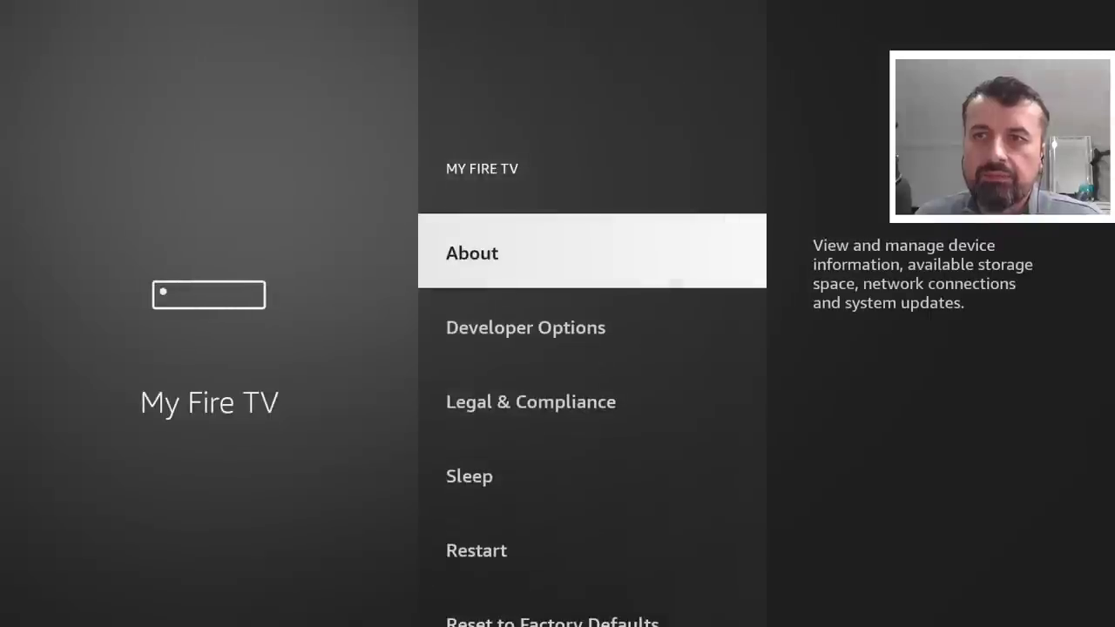
key(Down)
key(Return)
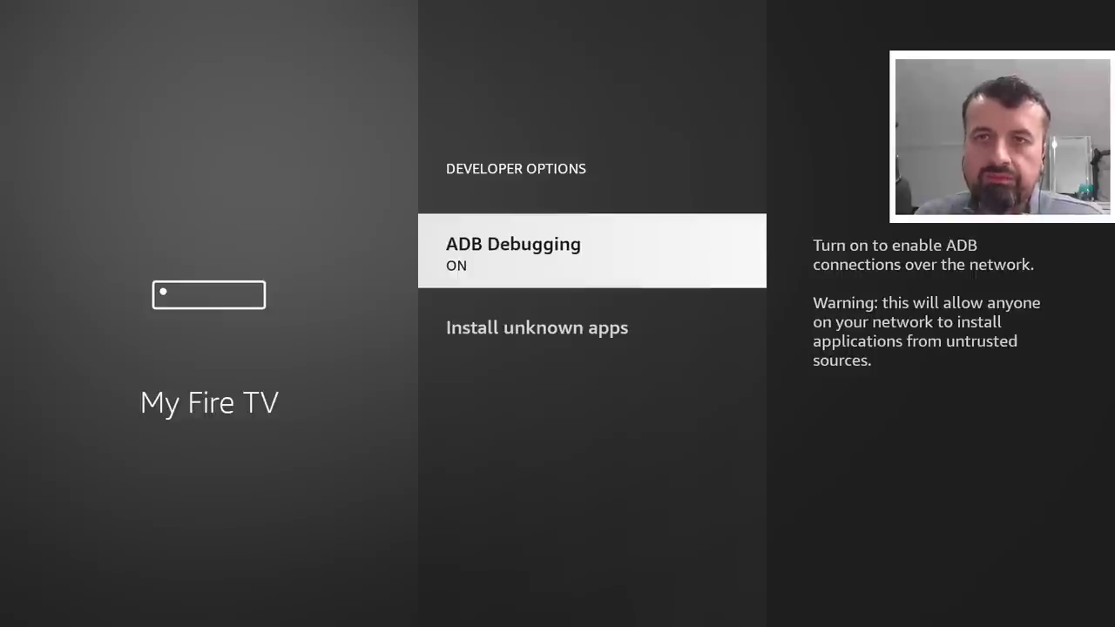
key(Escape)
key(Escape)
key(Escape)
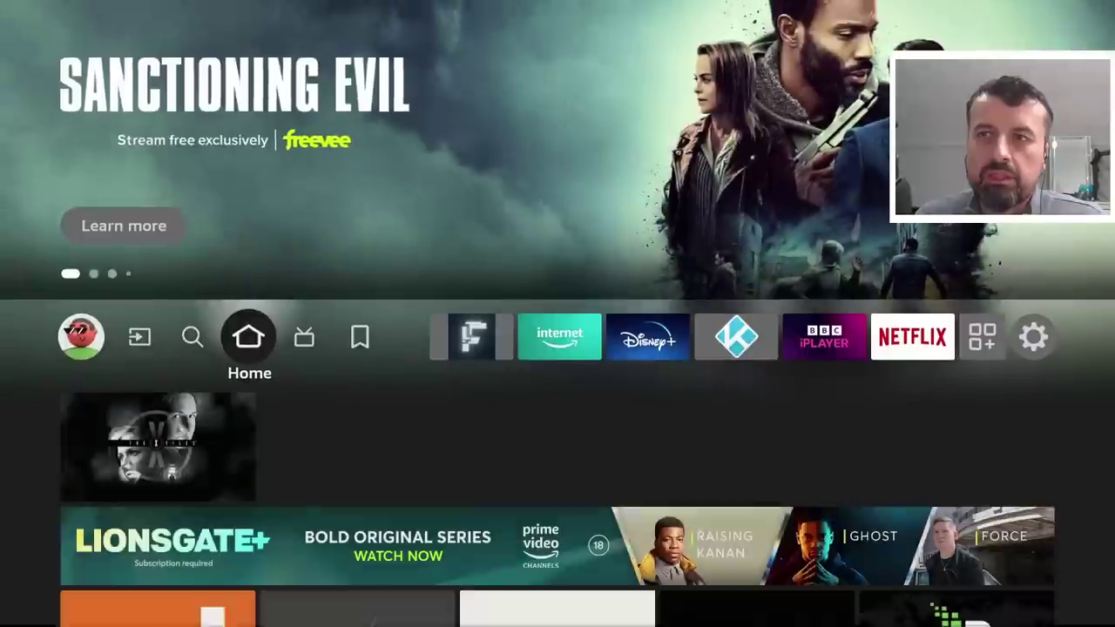
- Launch TDUK Unified Debloat Toolbox from the Recently Used Apps row
key(Down)
key(Down)
key(Right)
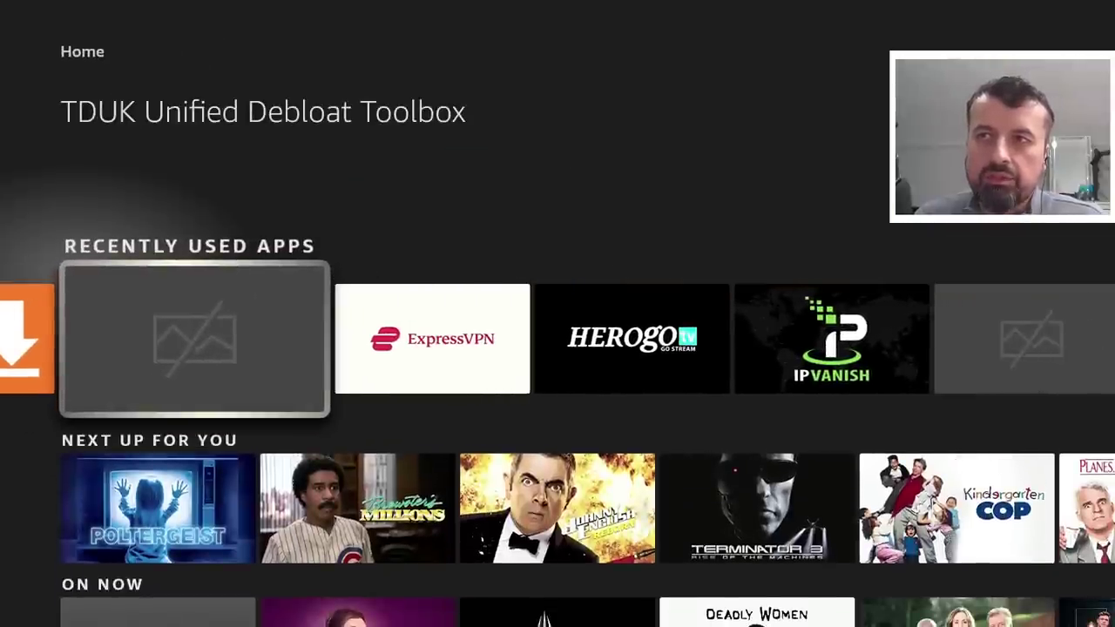
key(Return)
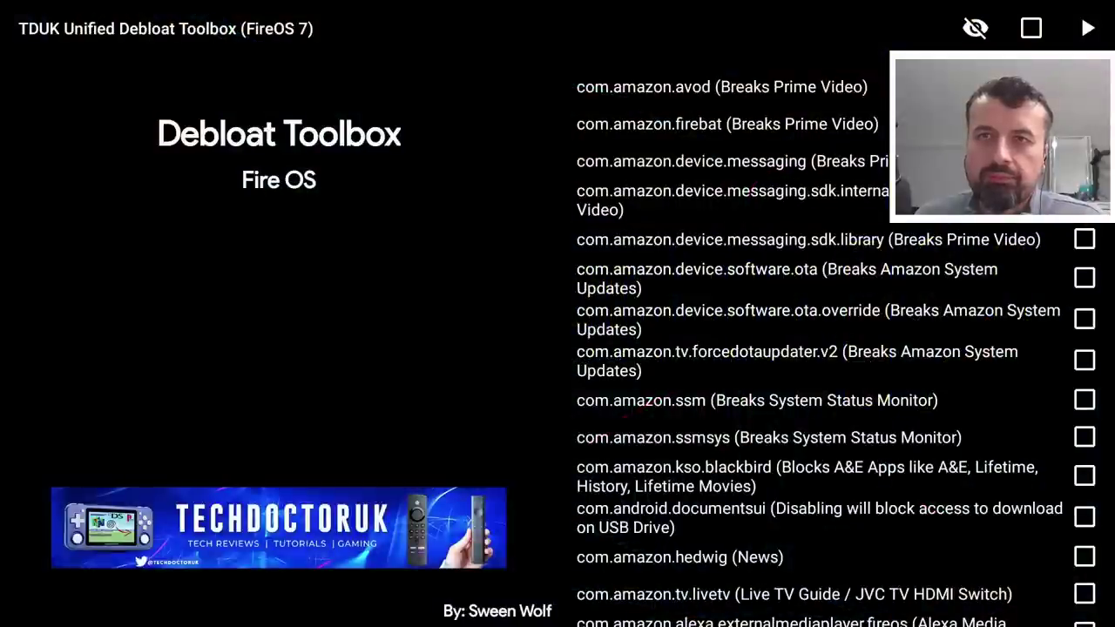
- Look through the toolbox's package list and the notes on what disabling each package breaks, from Prime Video to Amazon FreeTime
key(Down)
key(Down)
key(Down)
key(Down)
key(Down)
key(Down)
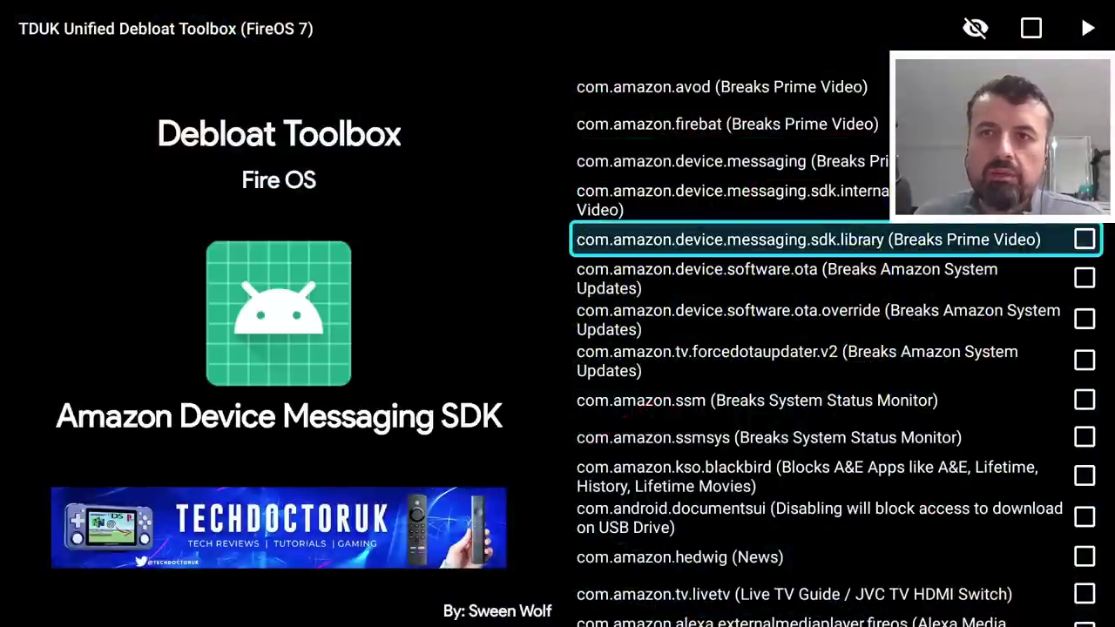
key(Down)
key(Down)
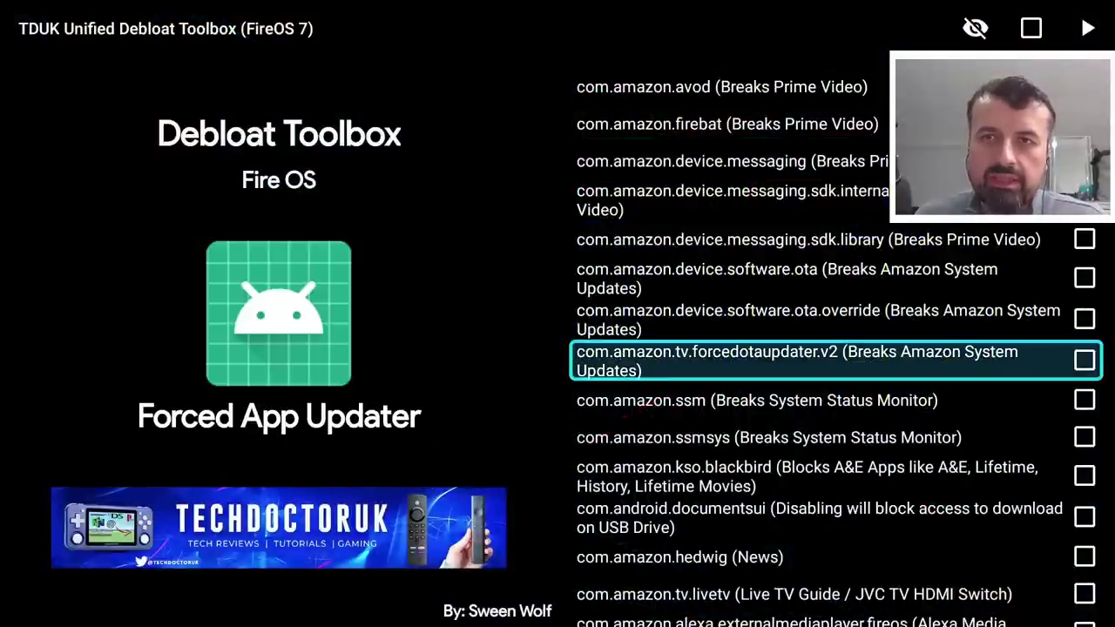
key(Down)
key(Down)
key(Down)
key(Down)
key(Down)
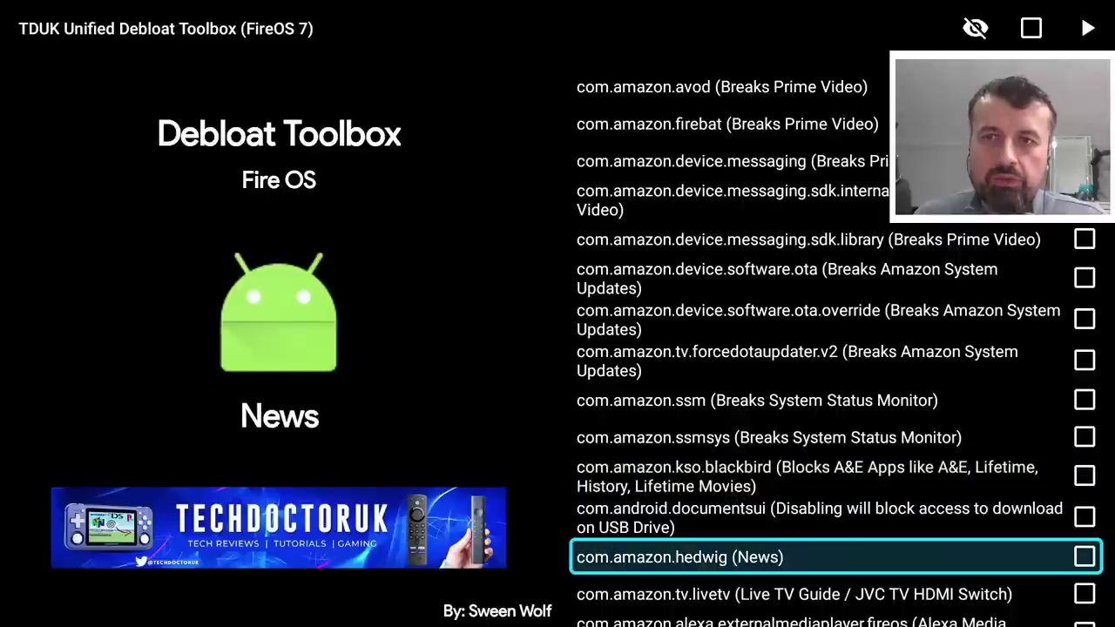
key(Down)
key(Down)
key(Down)
key(Down)
key(Down)
key(Down)
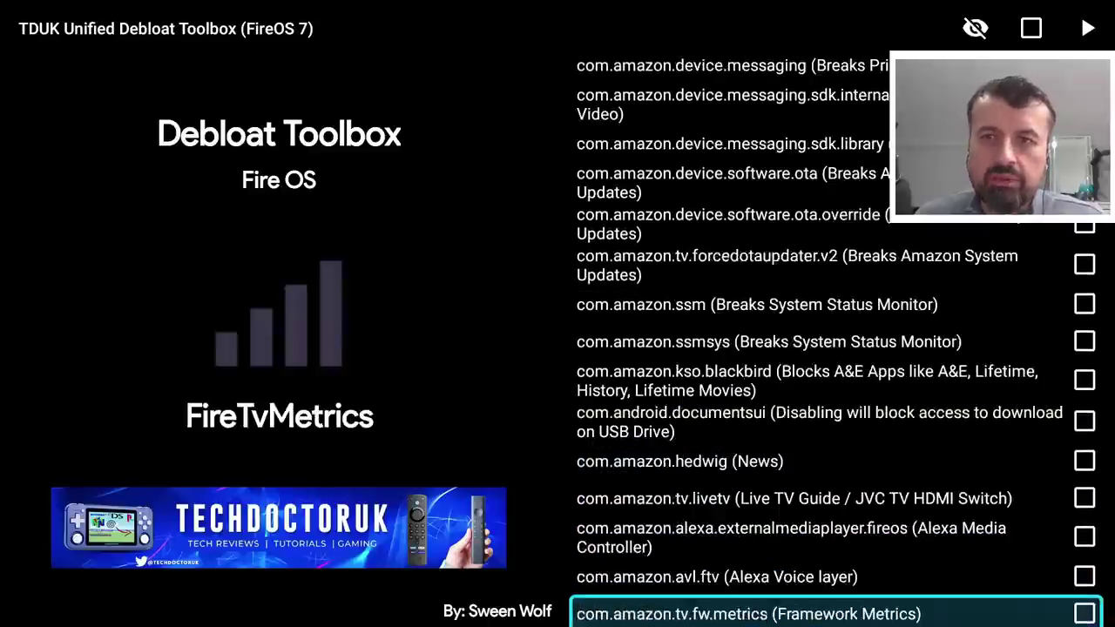
key(Down)
key(Down)
key(Up)
key(Up)
key(Up)
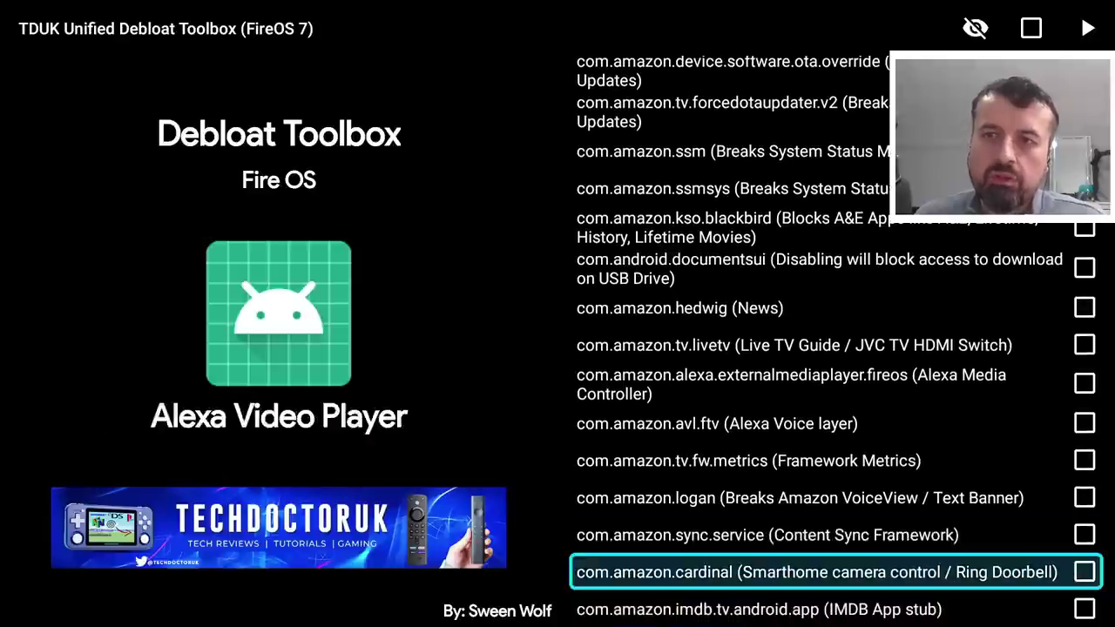
key(Up)
key(Up)
key(Up)
key(Up)
key(Up)
key(Up)
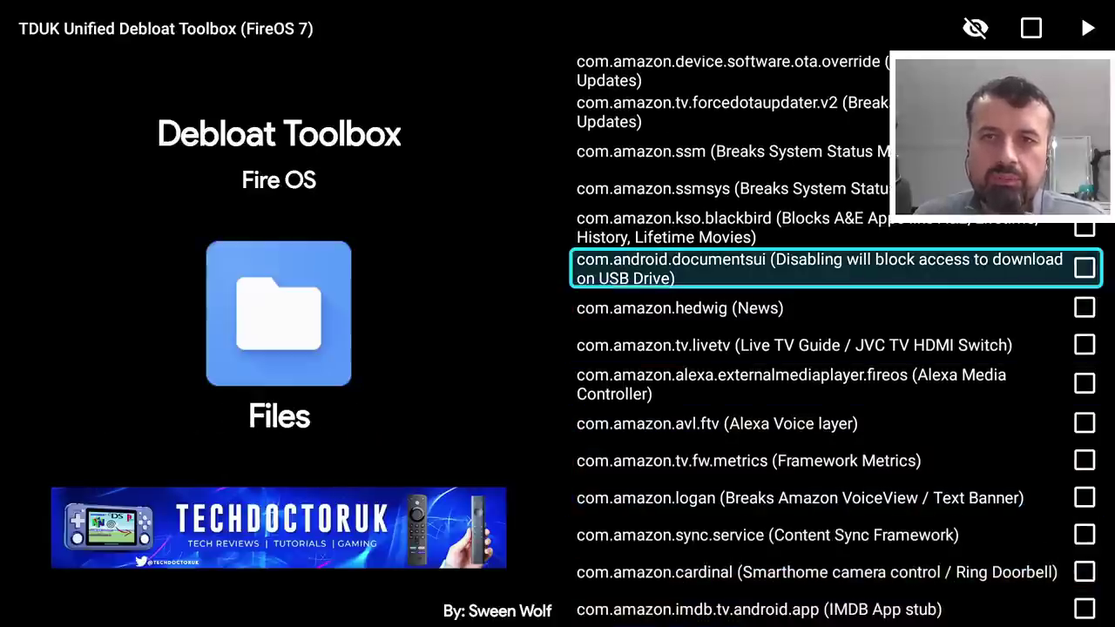
key(Down)
key(Down)
key(Down)
key(Down)
key(Down)
key(Down)
key(Down)
key(Down)
key(Down)
key(Down)
key(Down)
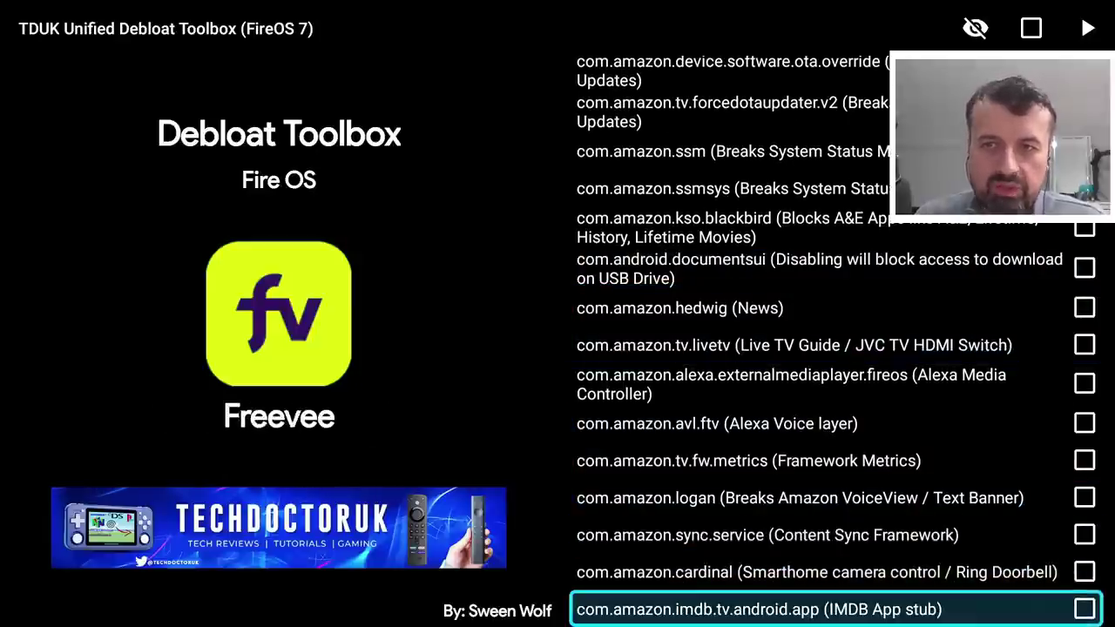
key(Down)
key(Down)
key(Down)
key(Down)
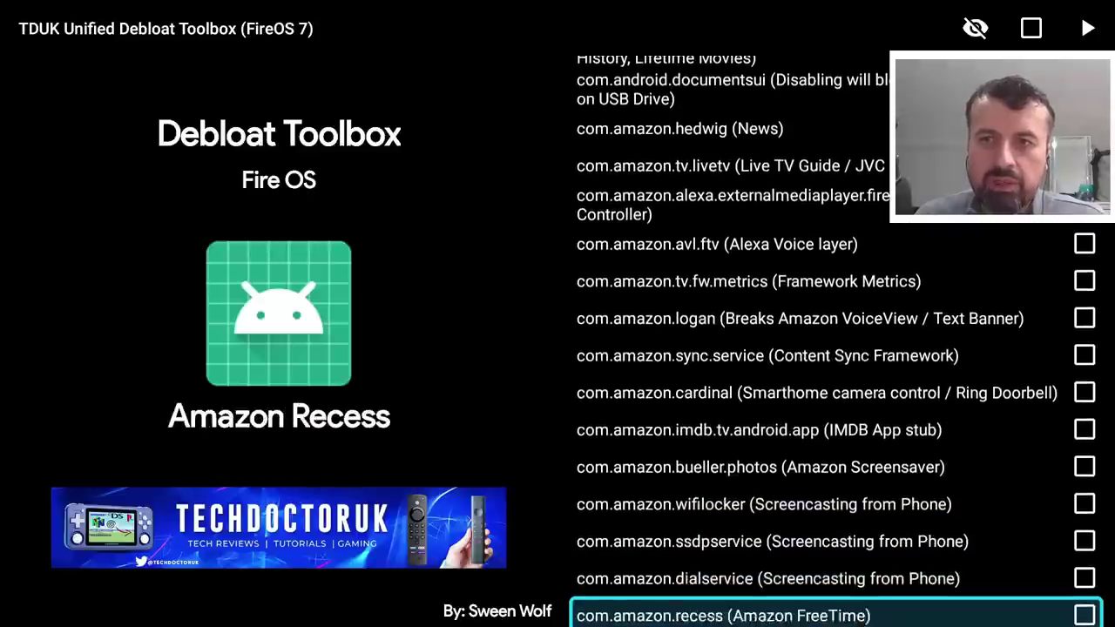
key(Down)
key(Down)
key(Down)
key(Up)
key(Up)
key(Up)
key(Up)
key(Up)
key(Up)
key(Up)
key(Up)
key(Up)
key(Up)
key(Up)
key(Up)
key(Up)
key(Up)
key(Up)
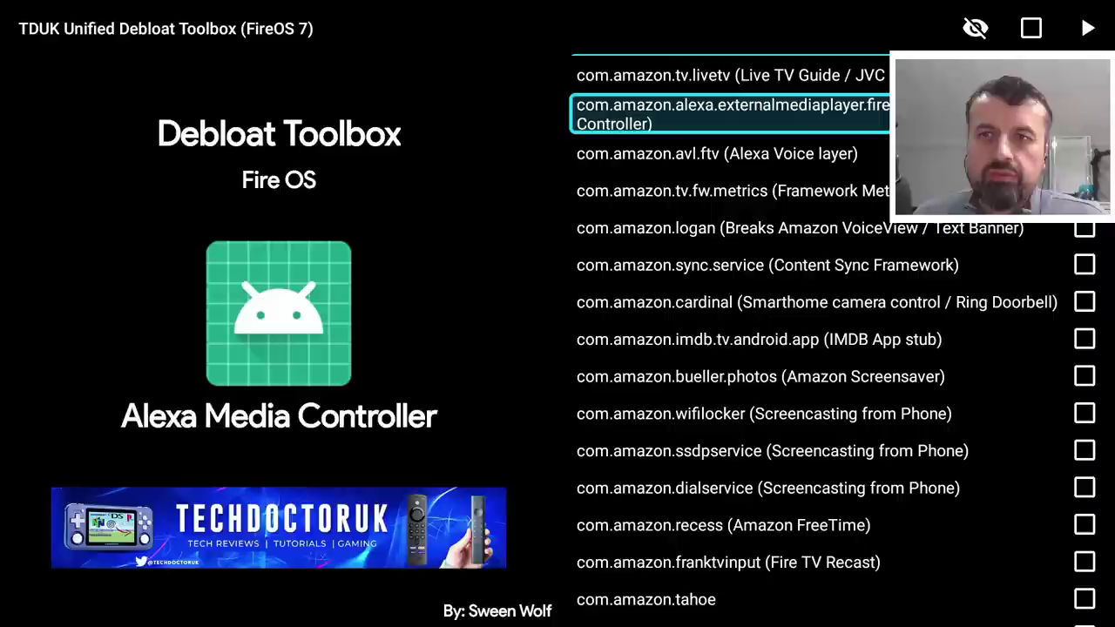
- Mark com.amazon.imdb.tv.android.app (IMDB App stub) for disabling and run the debloat
key(Down)
key(Down)
key(Down)
key(Down)
key(Down)
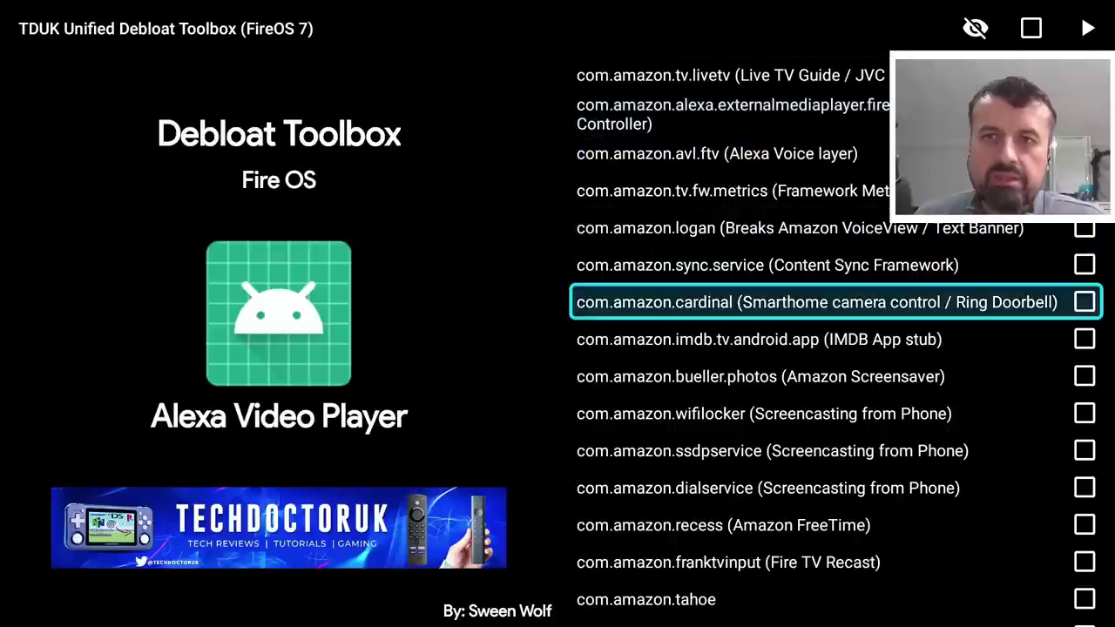
key(Down)
key(Return)
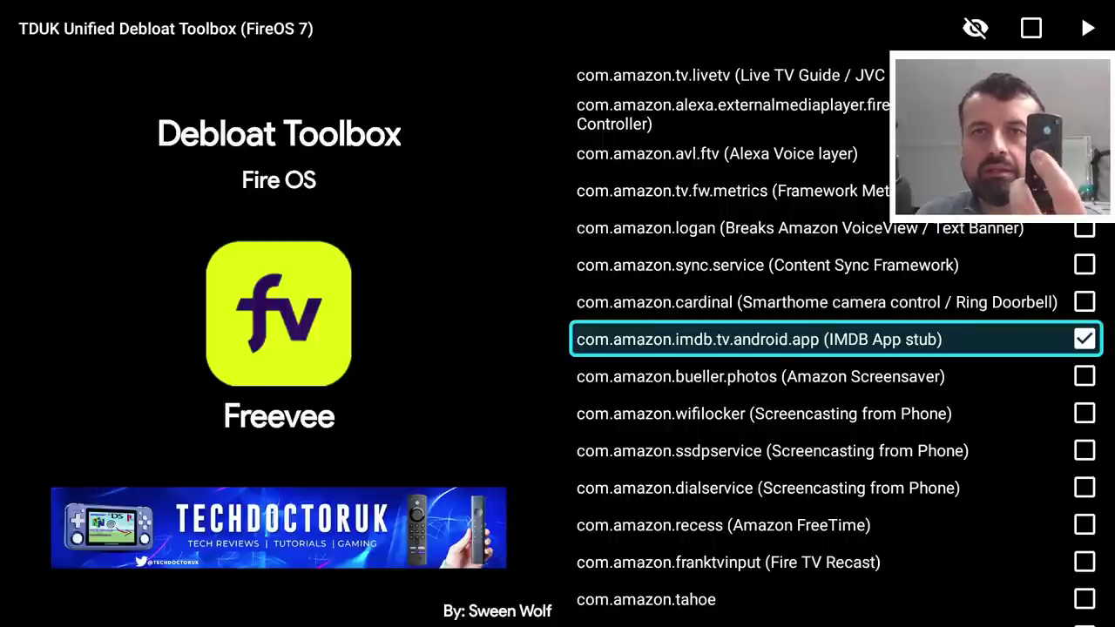
click(1088, 28)
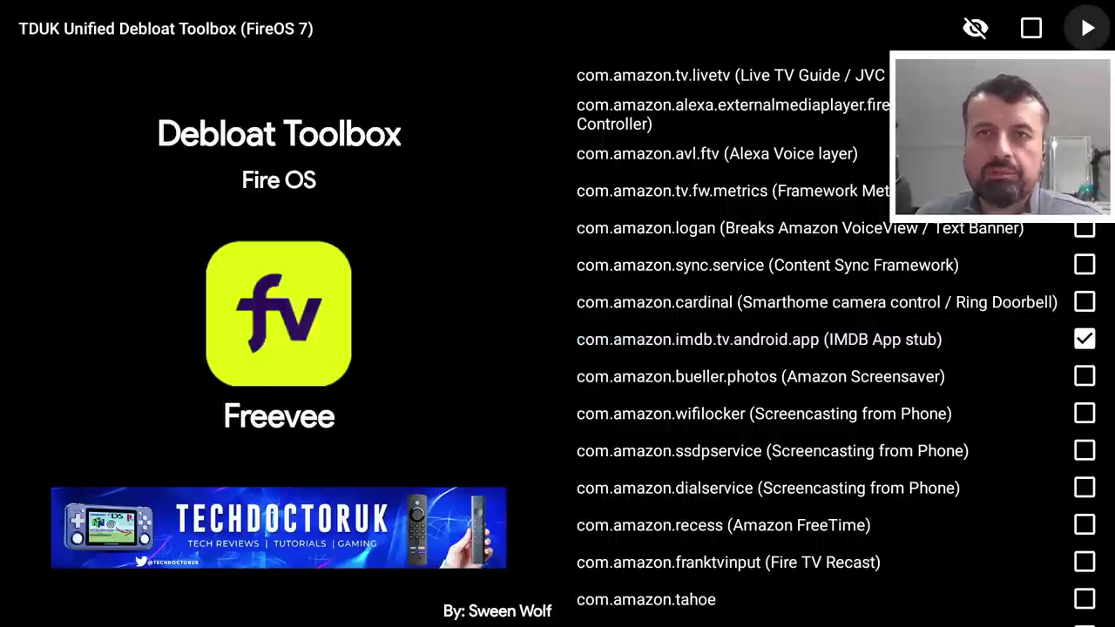
key(Return)
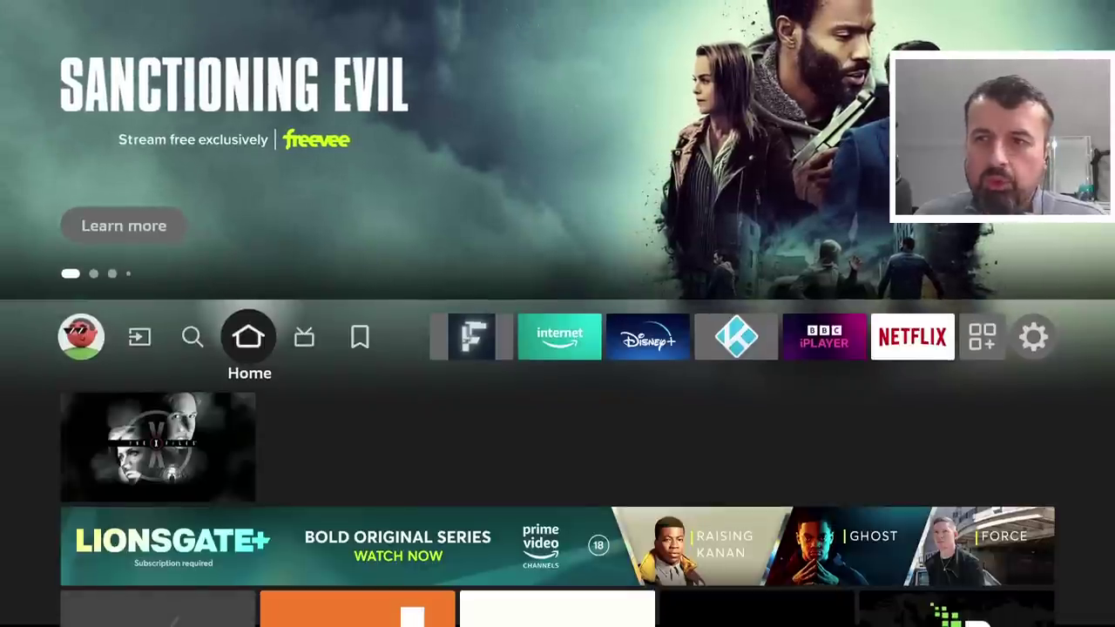
- Find Freevee in the Recently Used Apps row on the Home screen and open its details page
key(Down)
key(Down)
key(Down)
key(Right)
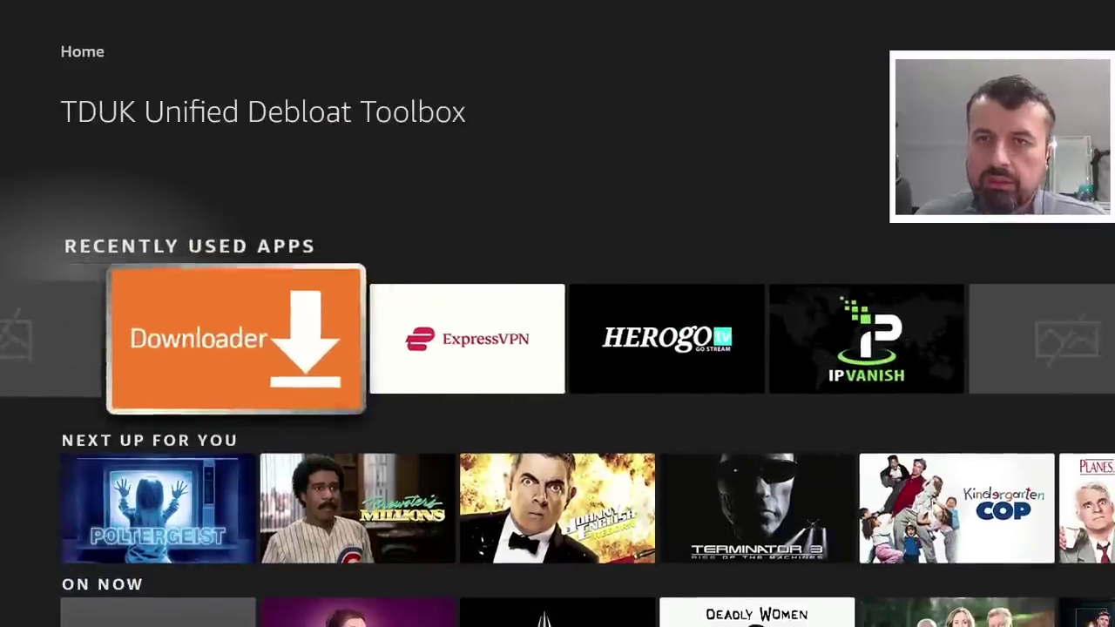
key(Right)
key(Right)
key(Right)
key(Right)
key(Right)
key(Right)
key(Right)
key(Right)
key(Right)
key(Right)
key(Right)
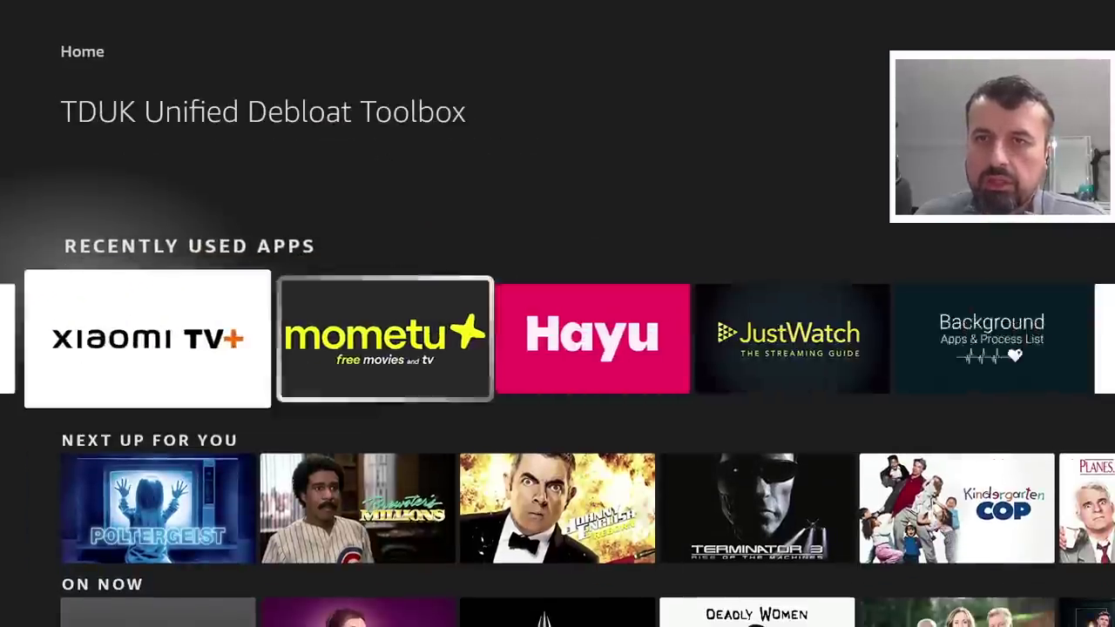
key(Right)
key(Right)
key(Right)
key(Right)
key(Right)
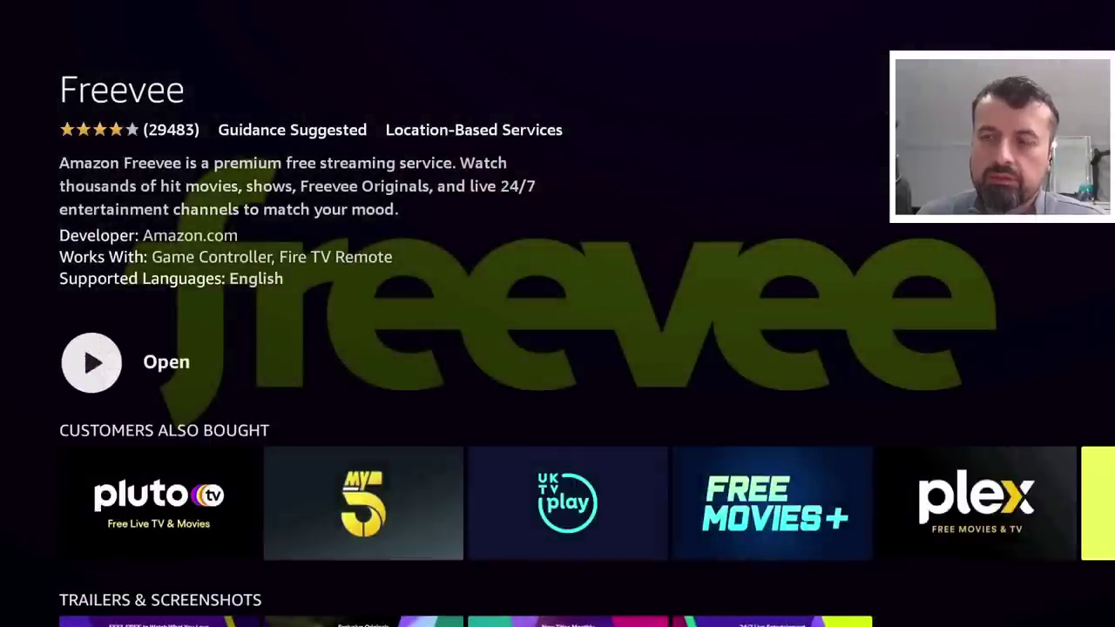
- Try to open Freevee from its details page to check that it is disabled
key(Return)
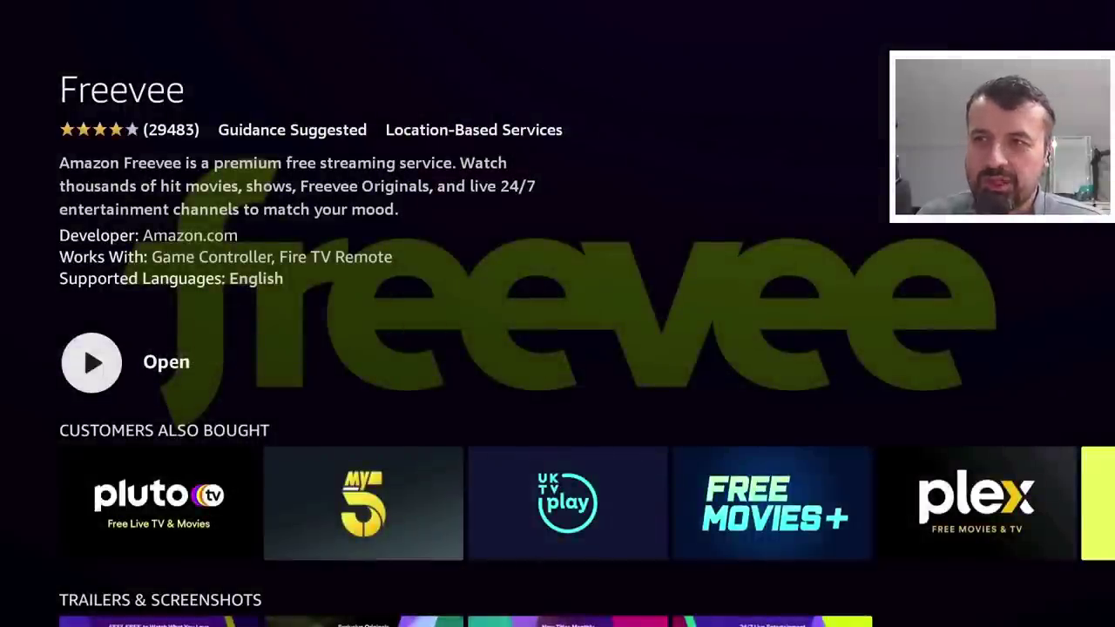
key(Return)
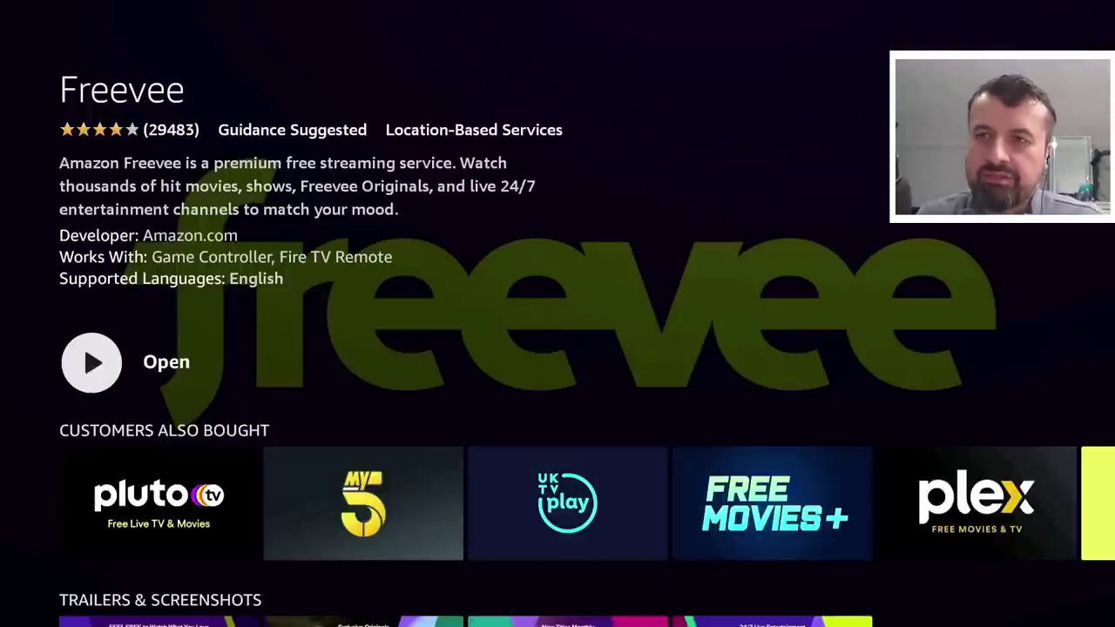
- Return to the Home screen and relaunch TDUK Unified Debloat Toolbox from the Recently Used Apps row
key(Home)
key(Down)
key(Down)
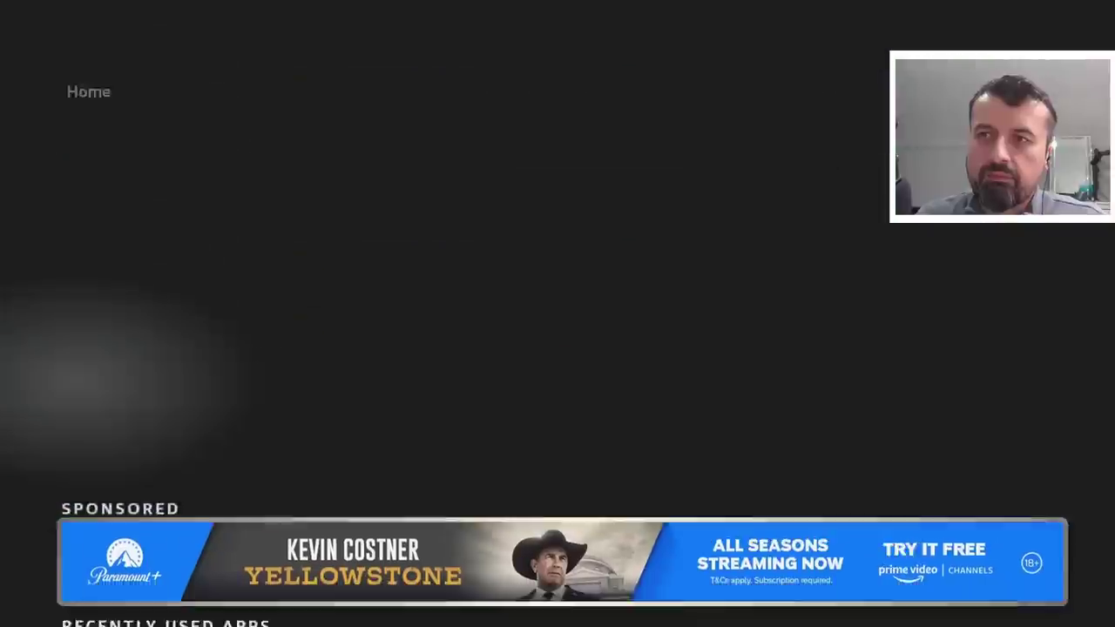
key(Right)
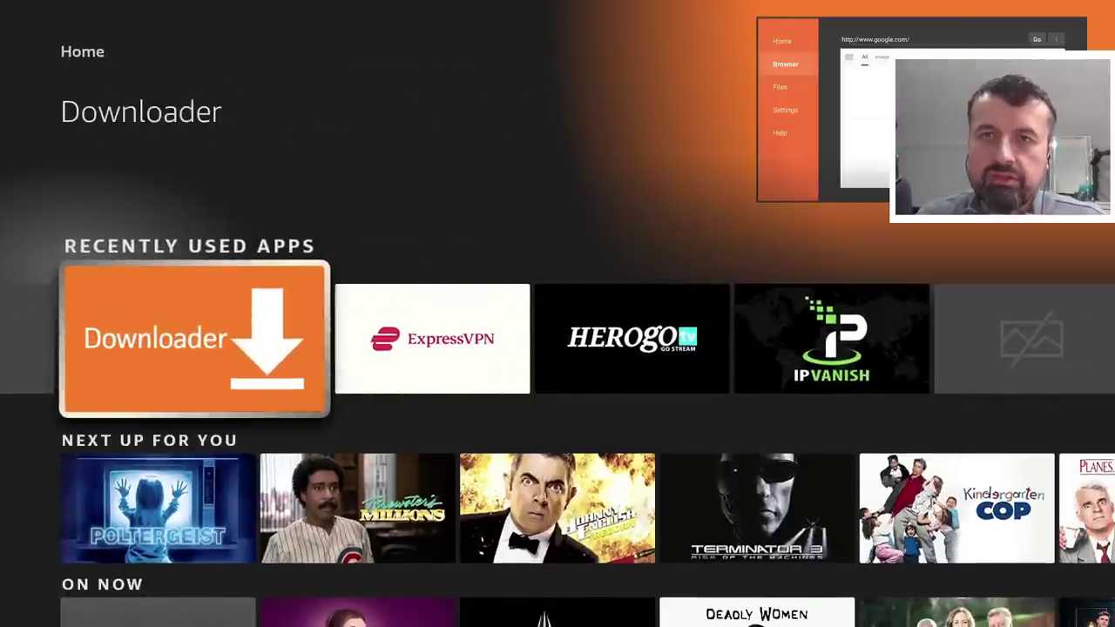
key(Left)
key(Return)
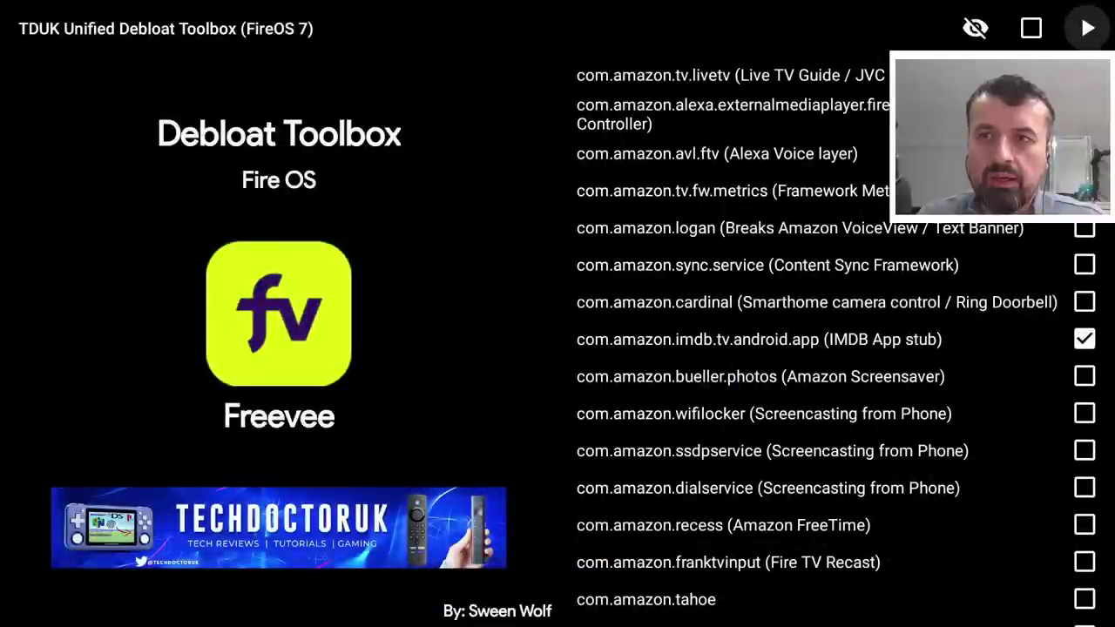
- Mark com.amazon.device.sale.service (Local Recommendations Service) for disabling in the toolbox's package list
key(Down)
key(Down)
key(Down)
key(Down)
key(Down)
key(Down)
key(Down)
key(Down)
key(Down)
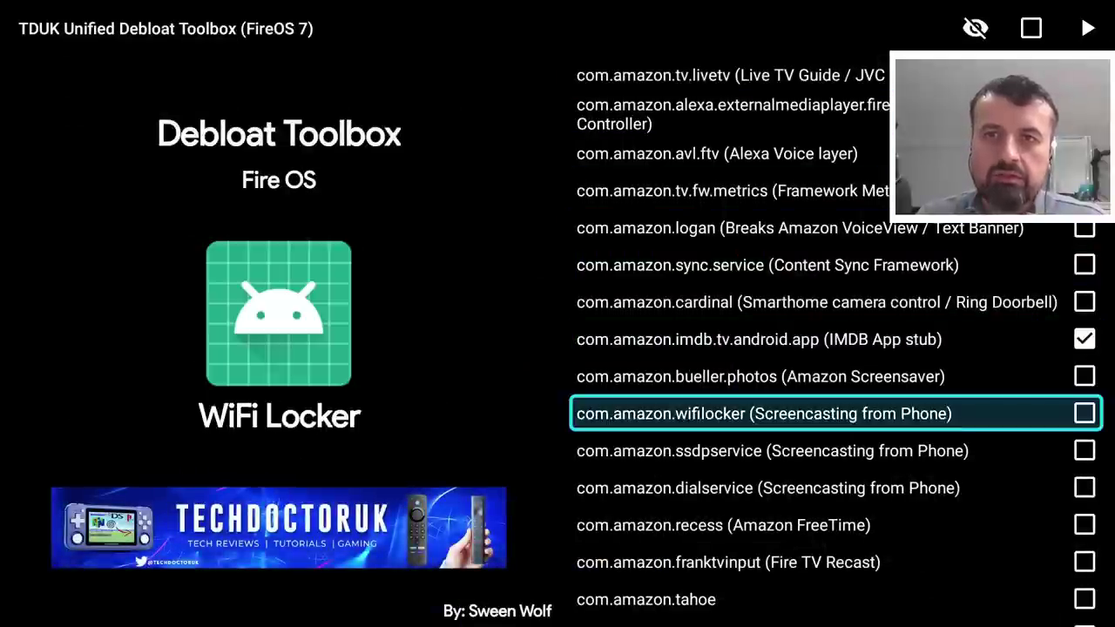
key(Down)
key(Down)
key(Down)
key(Down)
key(Down)
key(Down)
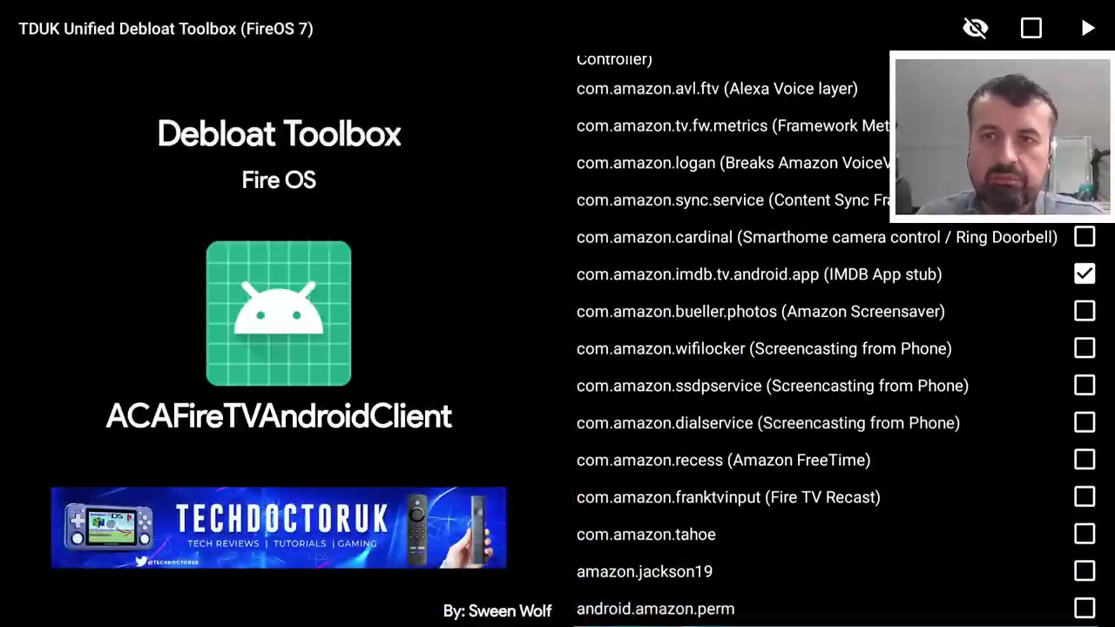
key(Down)
key(Down)
key(Down)
key(Down)
key(Down)
key(Down)
key(Down)
key(Down)
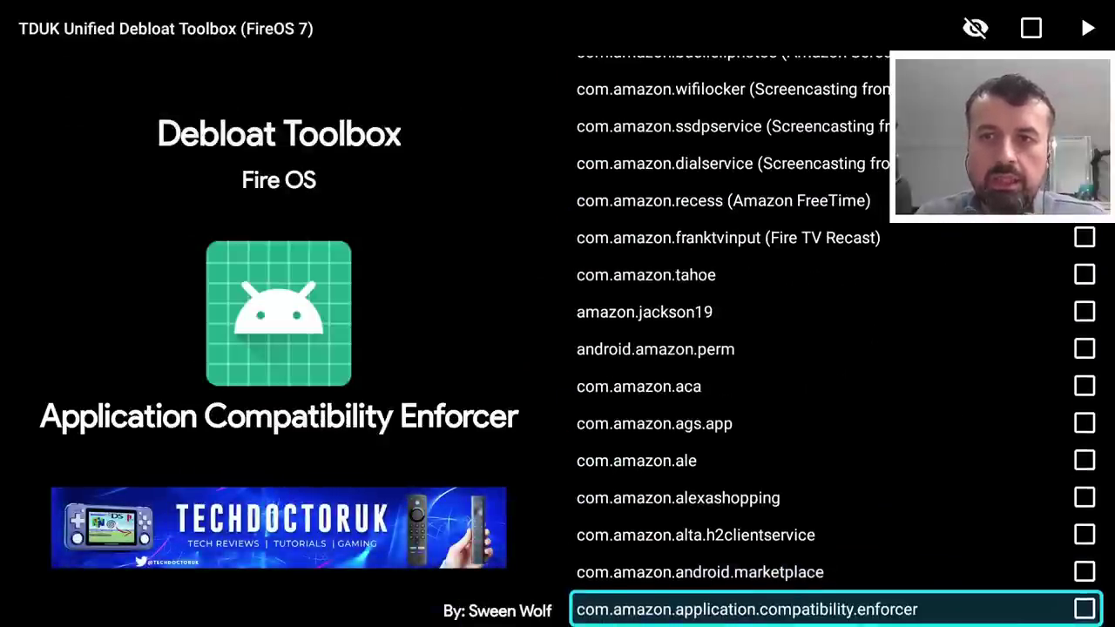
key(Down)
key(Down)
key(Down)
key(Down)
key(Down)
key(Down)
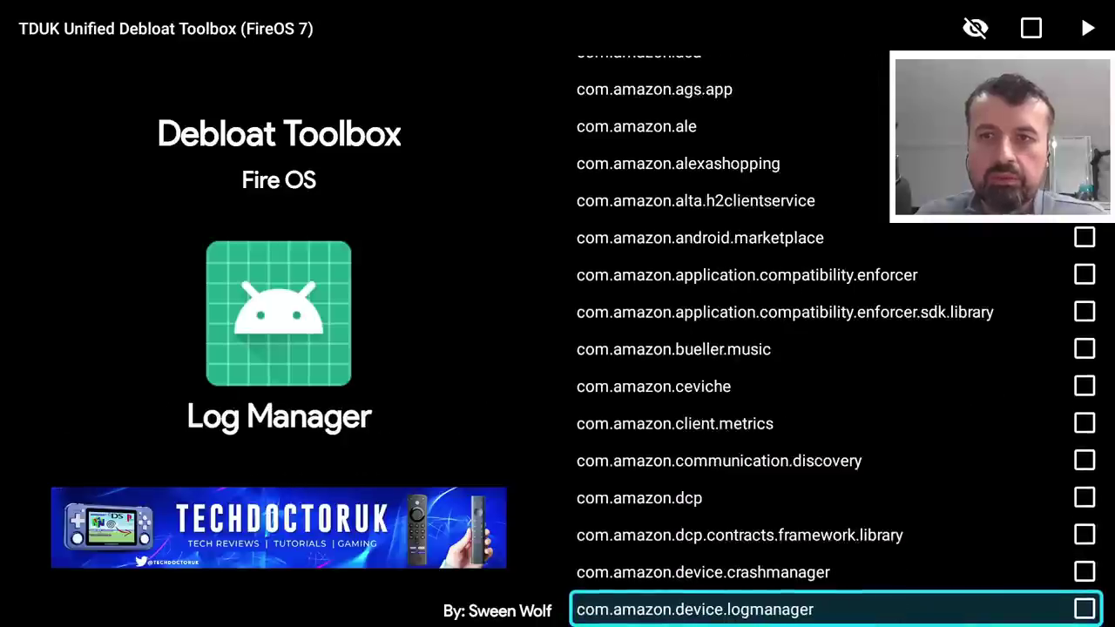
key(Return)
key(Down)
key(Up)
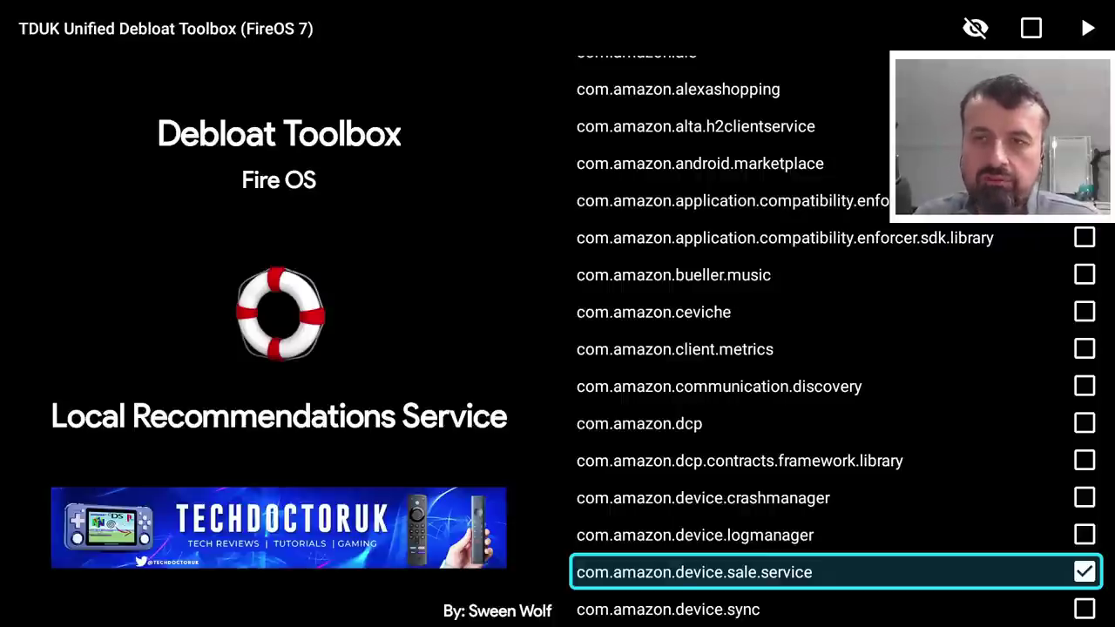
- Reopen the toolbox from the Home screen and check the com.amazon.imdb.tv.android.app (IMDB App stub) entry in the package list
key(Home)
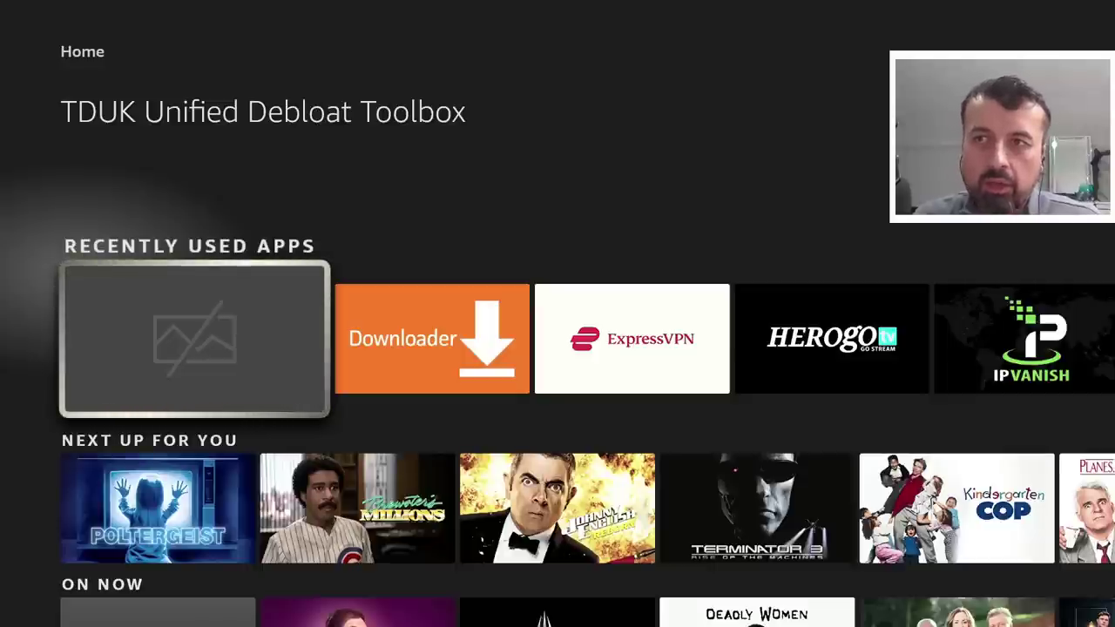
key(Return)
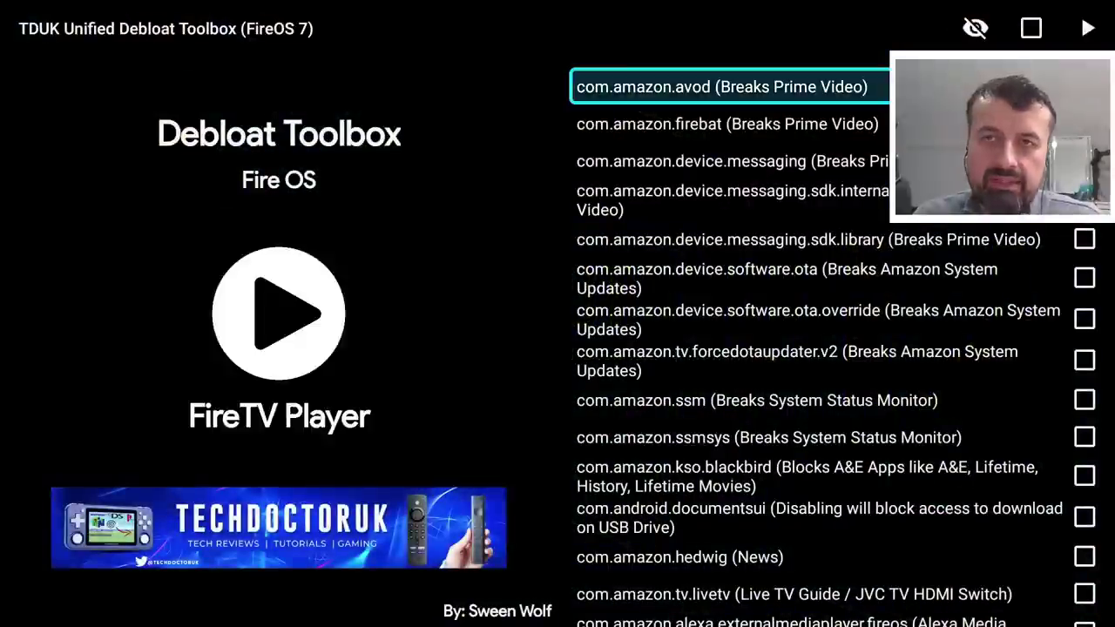
key(Down)
key(Down)
key(Down)
key(Down)
key(Down)
key(Down)
key(Down)
key(Down)
key(Down)
key(Down)
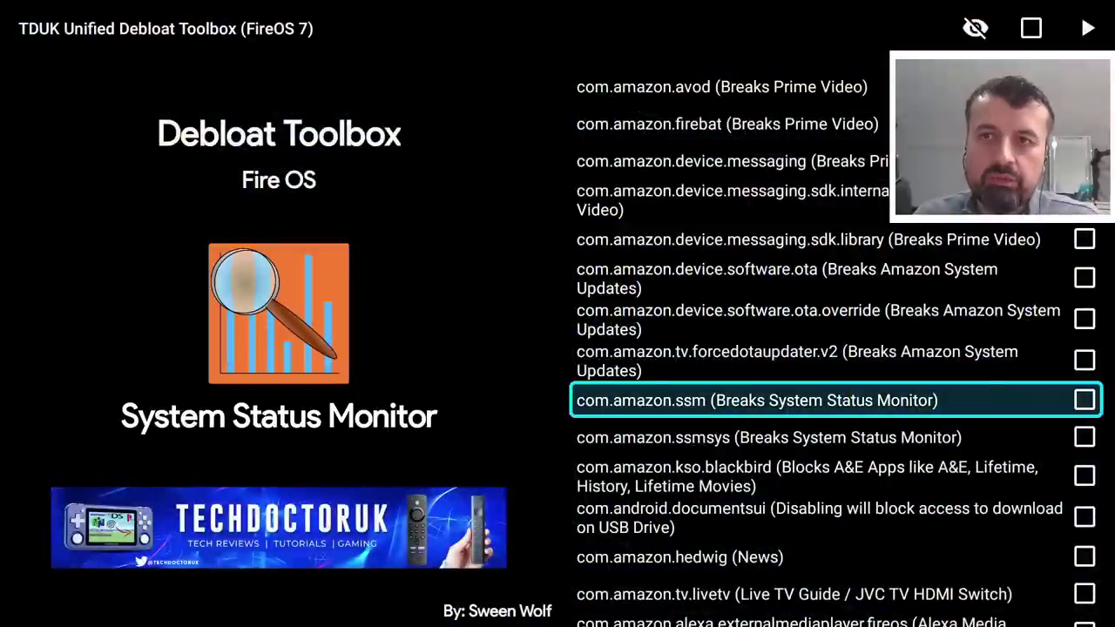
key(Down)
key(Down)
key(Down)
key(Down)
key(Down)
key(Down)
key(Down)
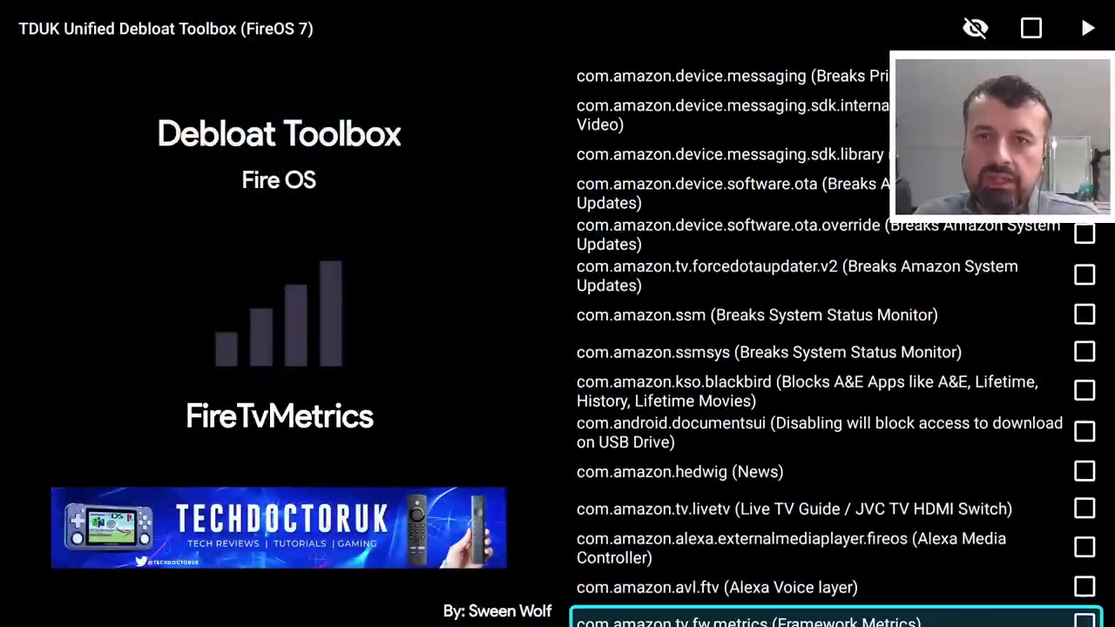
key(Down)
key(Down)
key(Down)
key(Down)
key(Down)
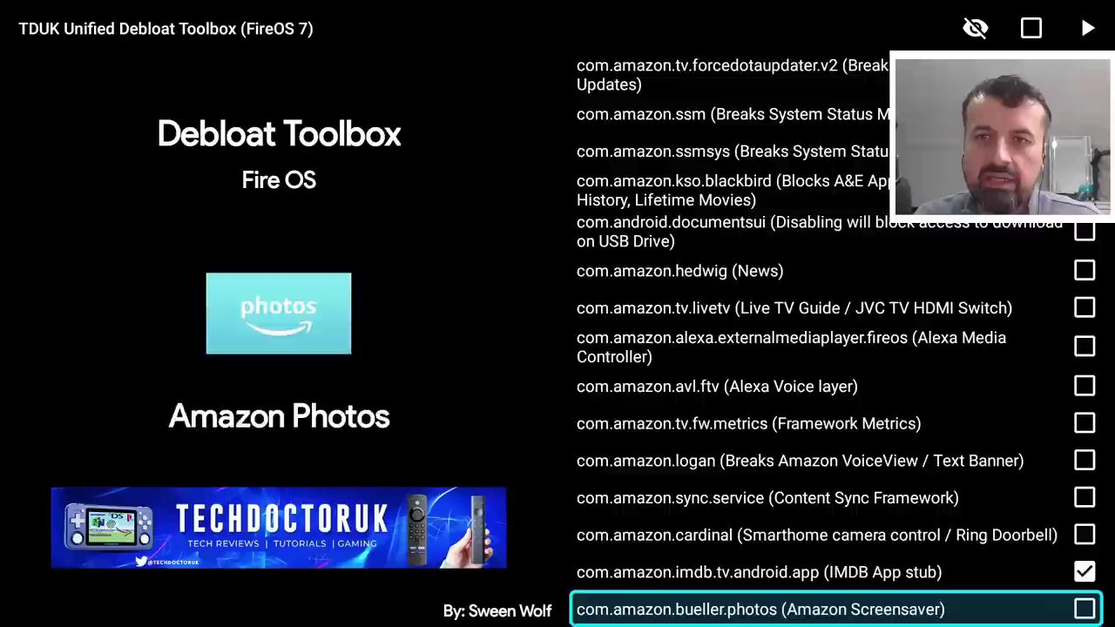
key(Up)
key(Up)
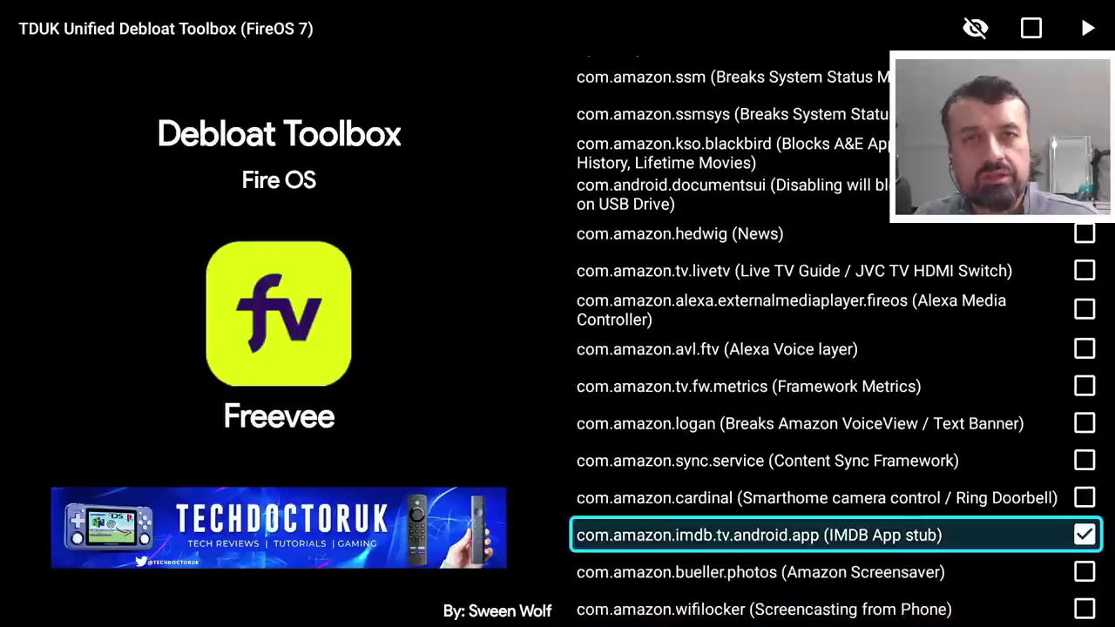
- Look through the packages below the IMDB App stub and check the com.amazon.device.sale.service entry
key(Down)
key(Down)
key(Down)
key(Down)
key(Down)
key(Down)
key(Down)
key(Down)
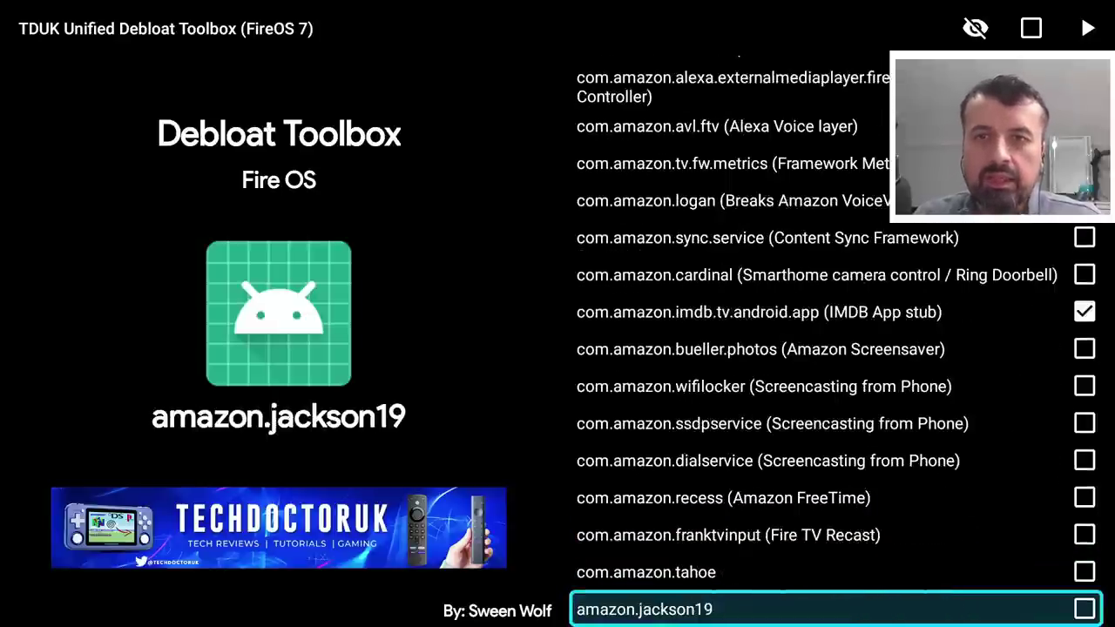
key(Down)
key(Down)
key(Down)
key(Down)
key(Down)
key(Down)
key(Down)
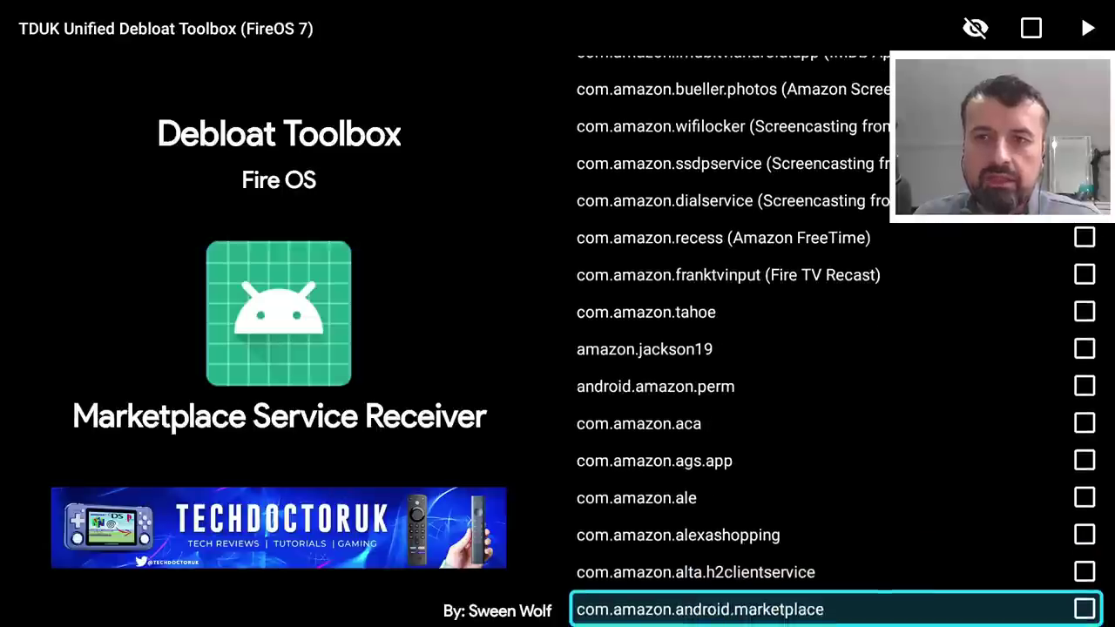
key(Down)
key(Down)
key(Down)
key(Down)
key(Down)
key(Down)
key(Down)
key(Down)
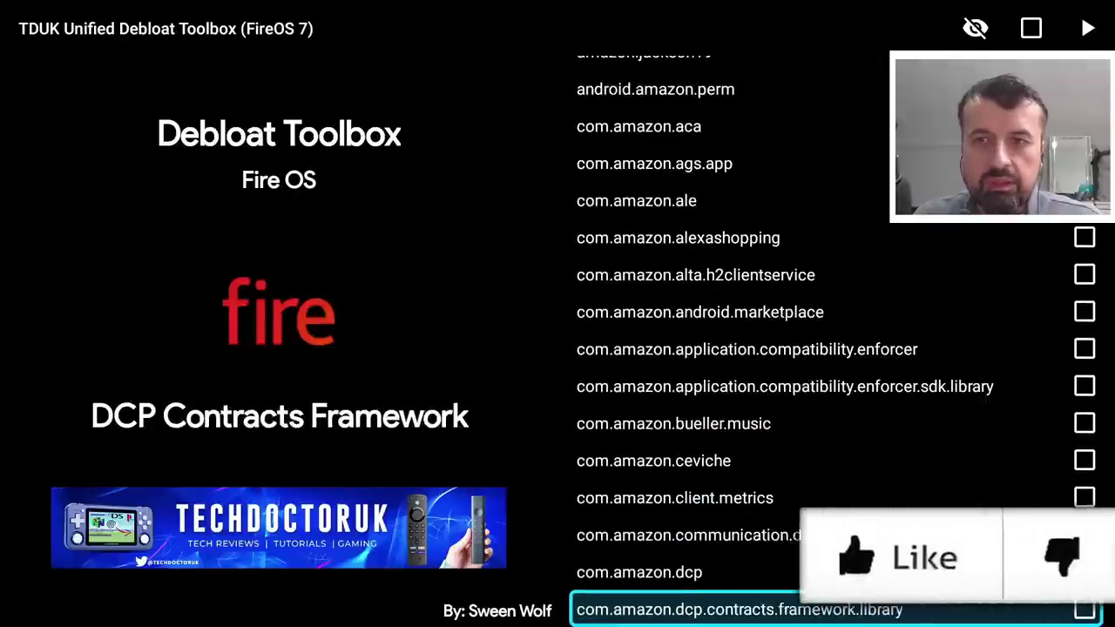
key(Down)
key(Down)
key(Down)
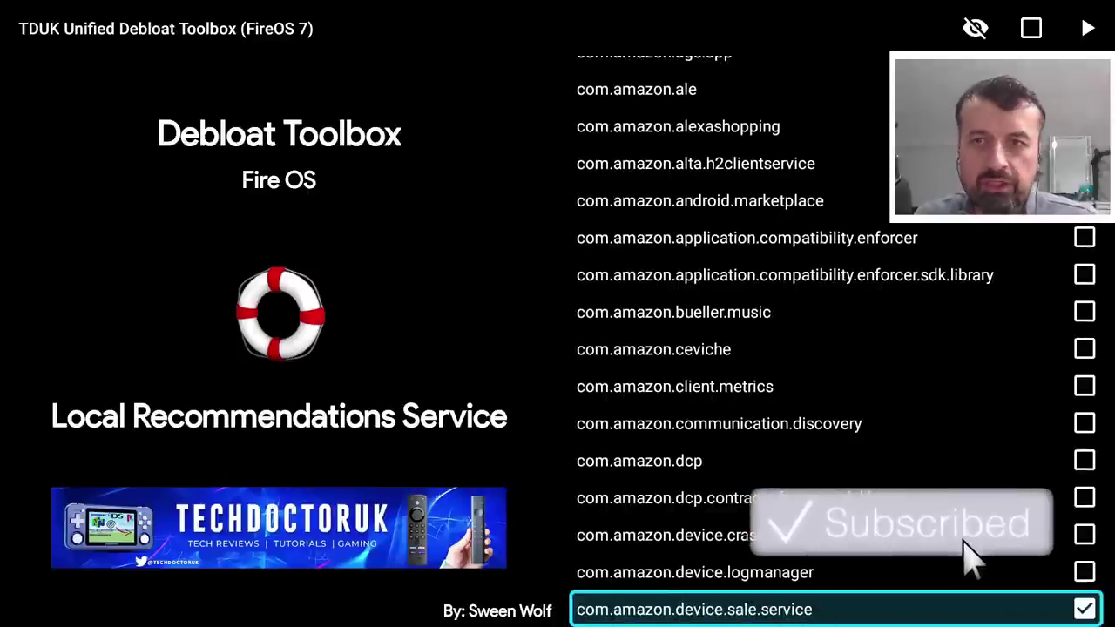
- Unmark com.amazon.imdb.tv.android.app (IMDB App stub) and run the toolbox to re-enable Freevee
key(Up)
key(Up)
key(Up)
key(Up)
key(Up)
key(Up)
key(Up)
key(Up)
key(Up)
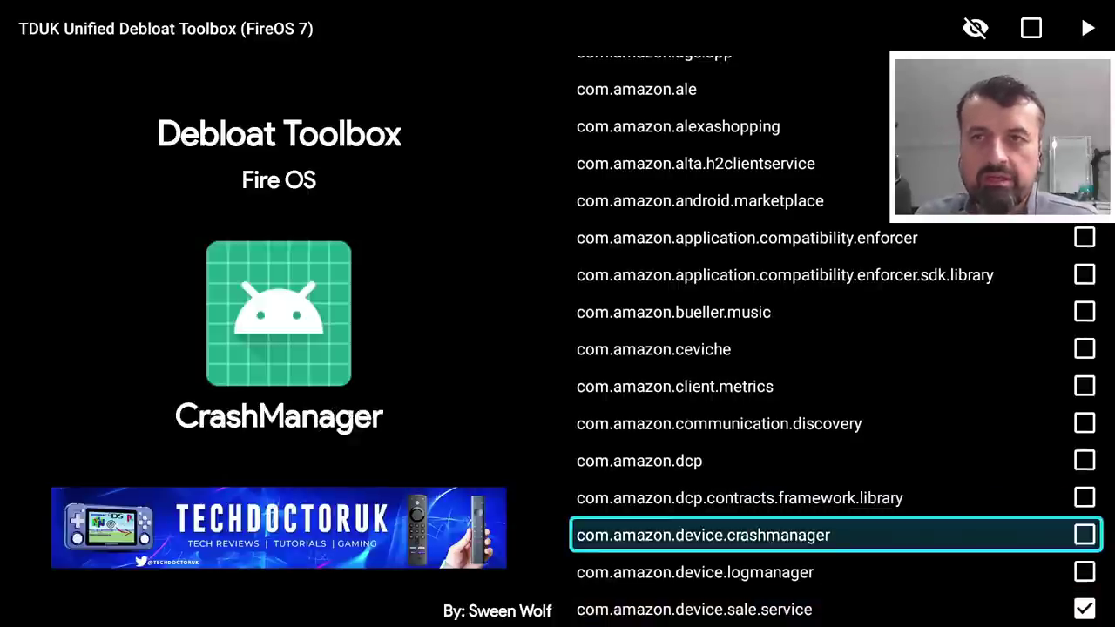
key(Up)
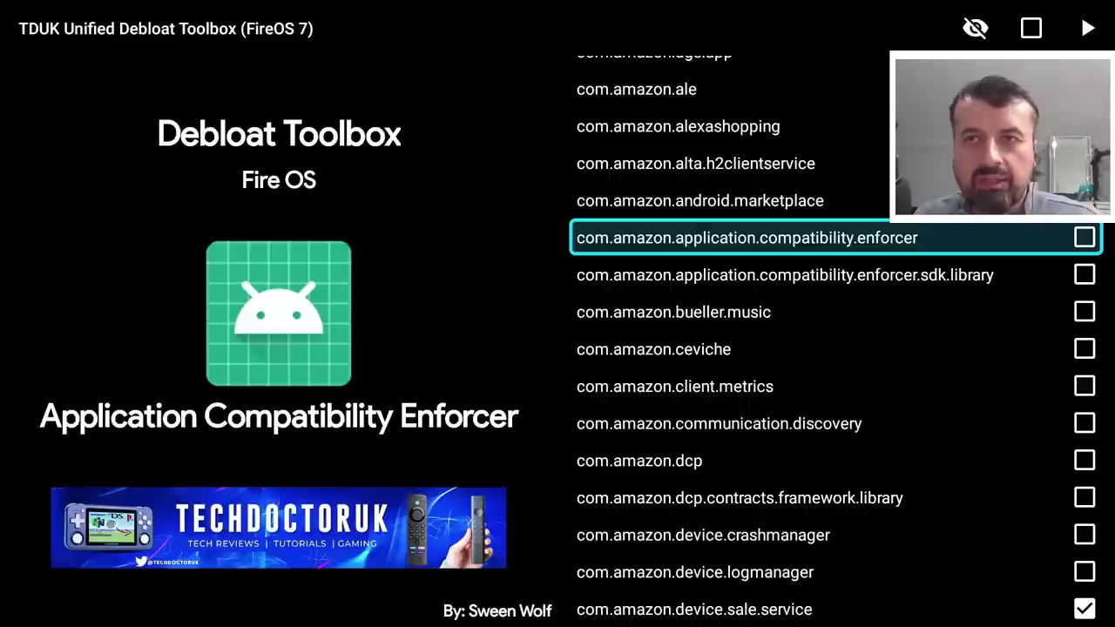
key(Up)
key(Up)
key(Up)
key(Up)
key(Up)
key(Up)
key(Up)
key(Up)
key(Up)
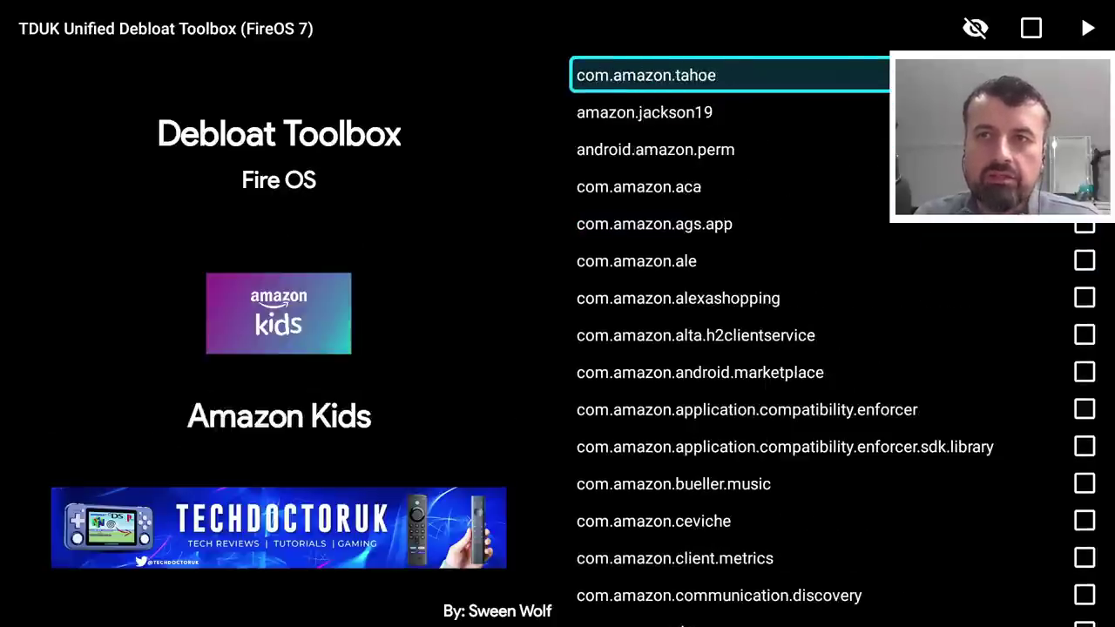
key(Up)
key(Up)
key(Up)
key(Up)
key(Up)
key(Up)
key(Up)
key(Up)
key(Up)
key(Up)
key(Up)
key(Up)
key(Up)
key(Up)
key(Down)
key(Down)
key(Down)
key(Down)
key(Down)
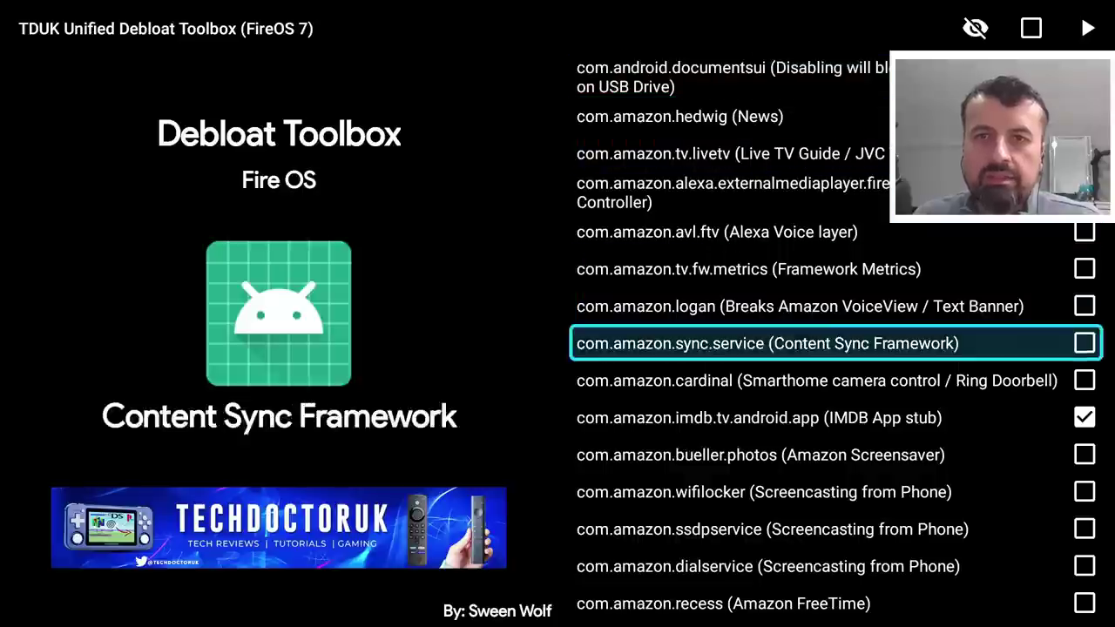
key(Down)
key(Down)
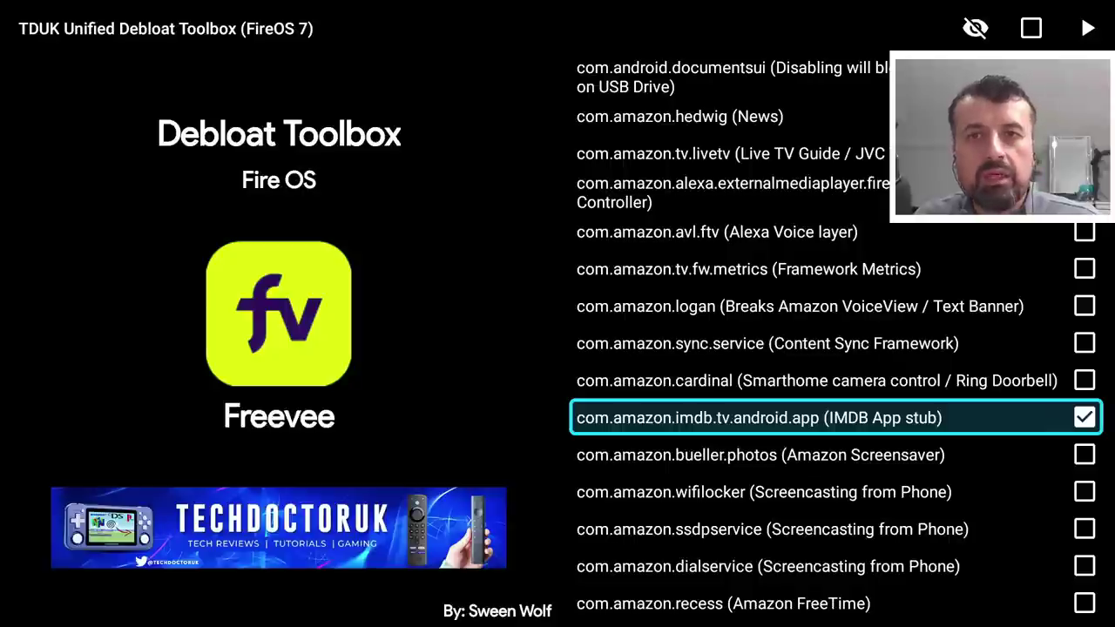
key(Return)
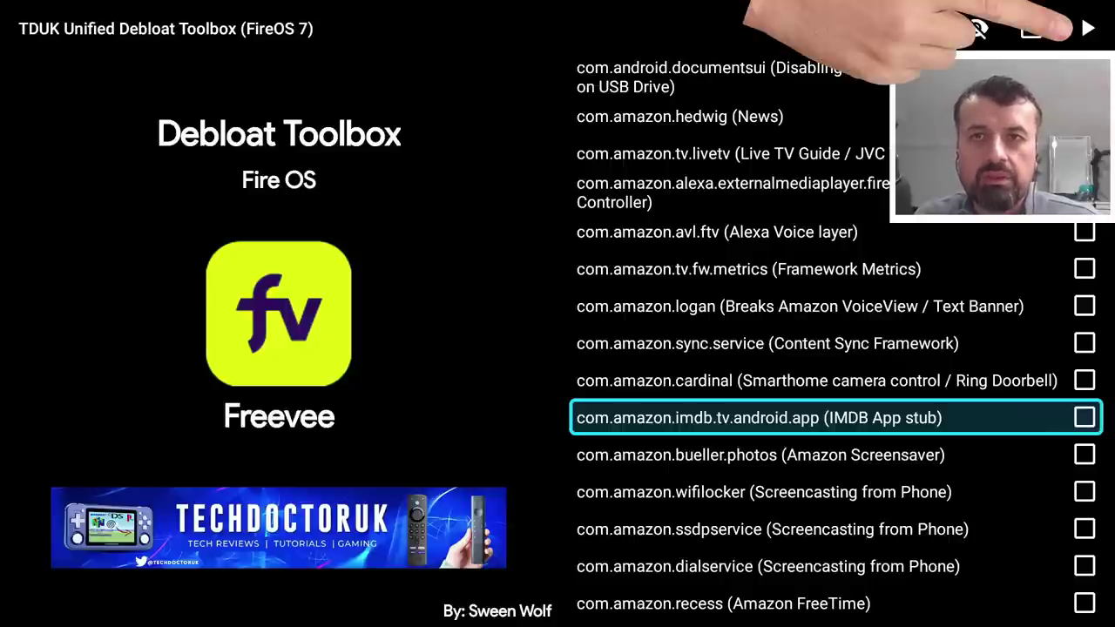
key(Right)
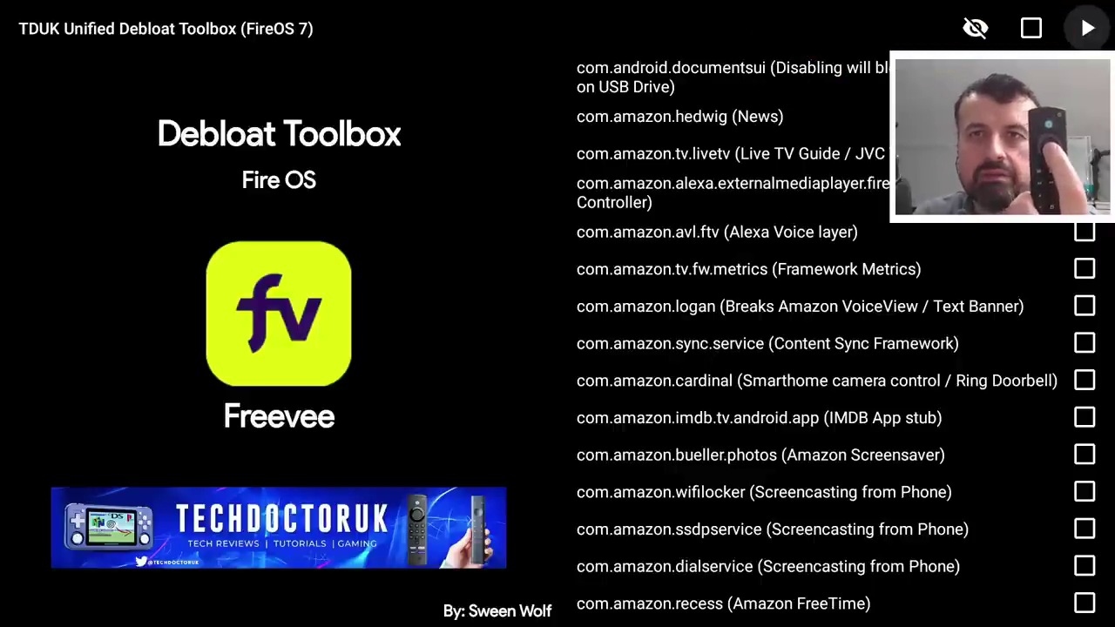
key(Return)
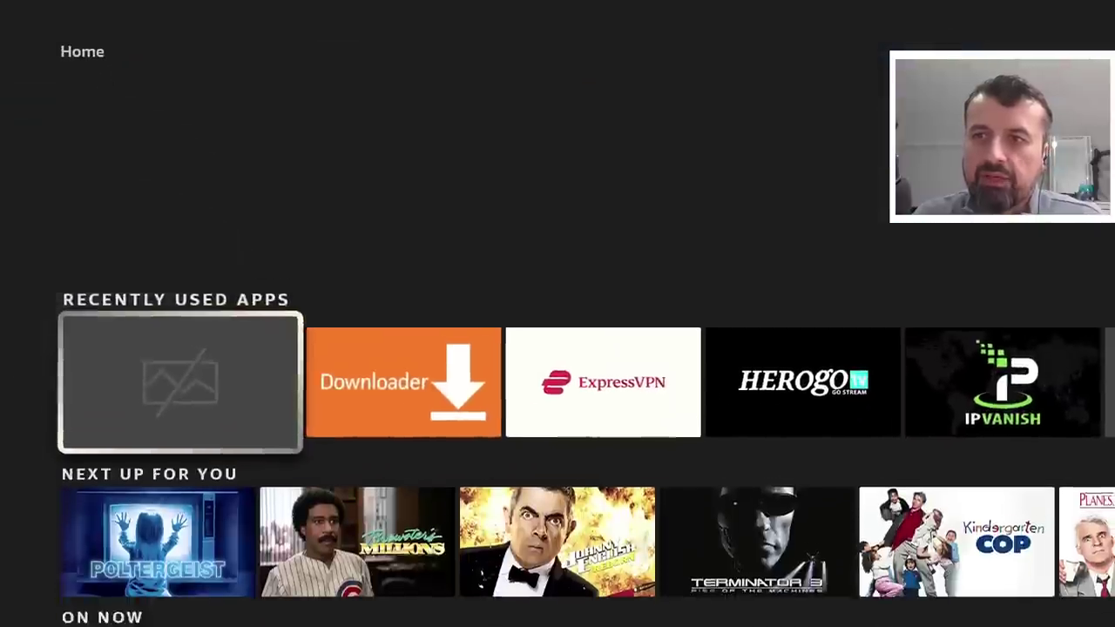
- Find Freevee in the Recently Used Apps row on the Home screen and launch it
key(Right)
key(Right)
key(Right)
key(Right)
key(Right)
key(Right)
key(Right)
key(Right)
key(Right)
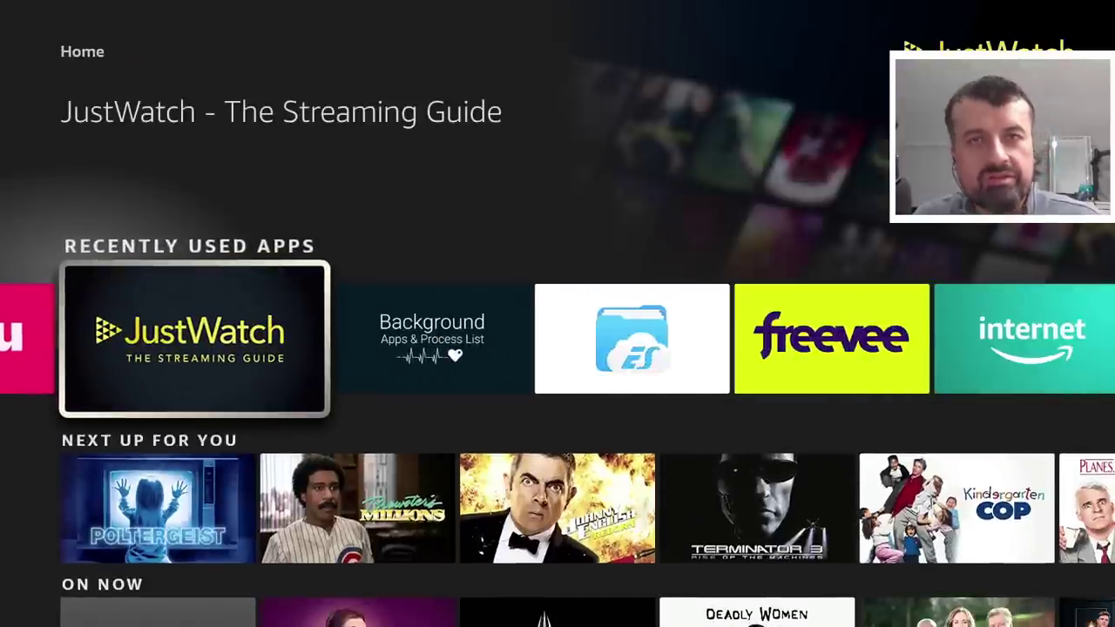
key(Right)
key(Right)
key(Right)
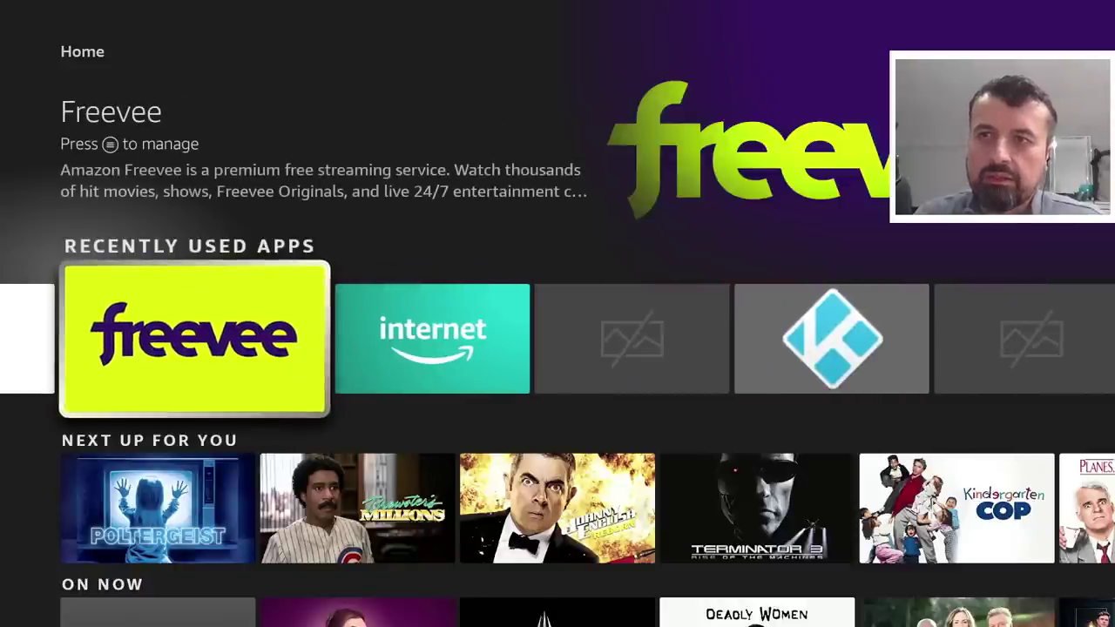
key(Return)
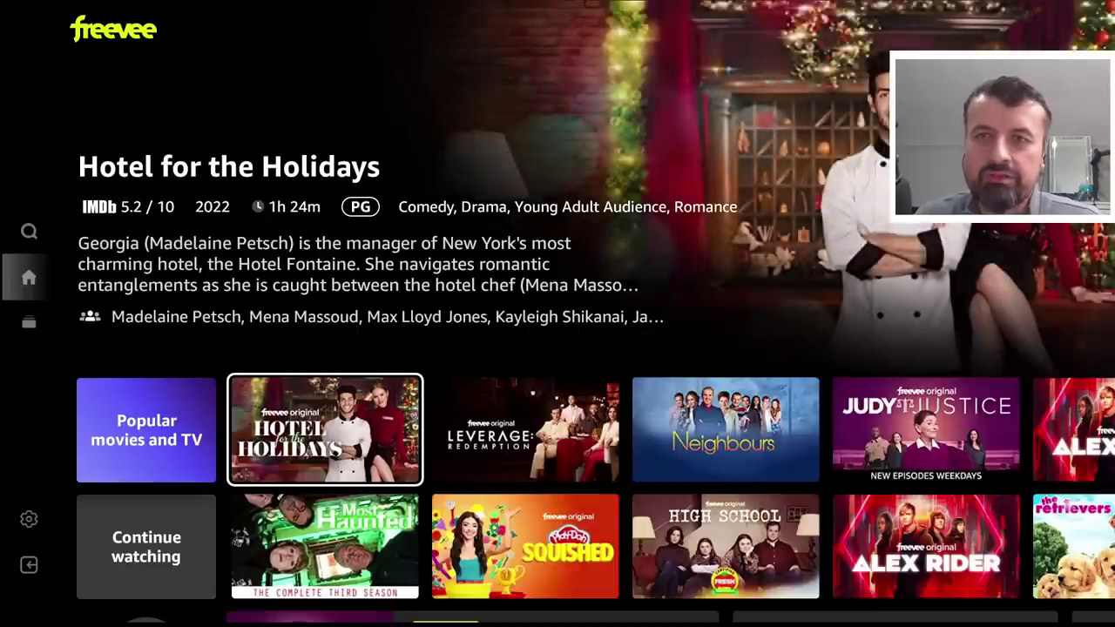
- Leave Freevee, check Notifications in the Fire TV settings, and return to the Home screen
key(Home)
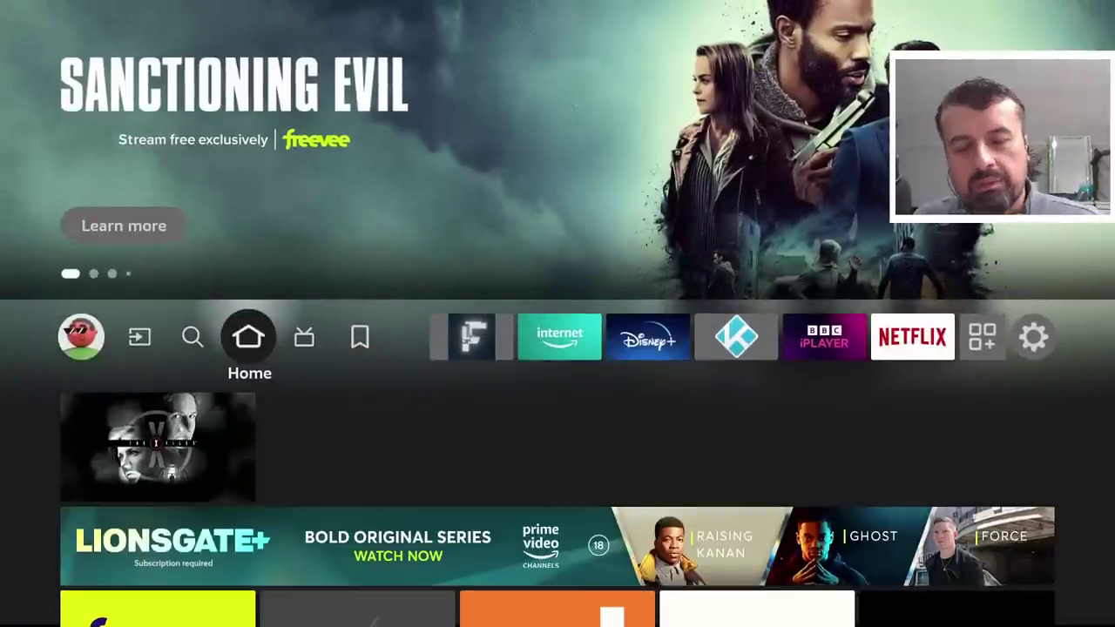
key(Left)
key(Left)
key(Left)
key(Left)
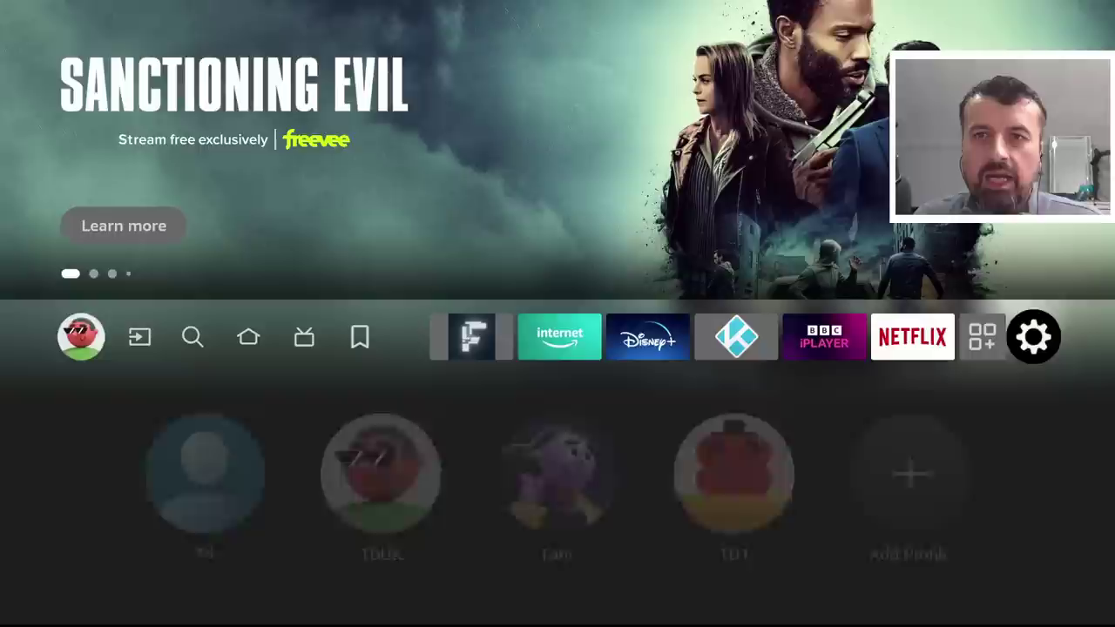
key(Down)
key(Up)
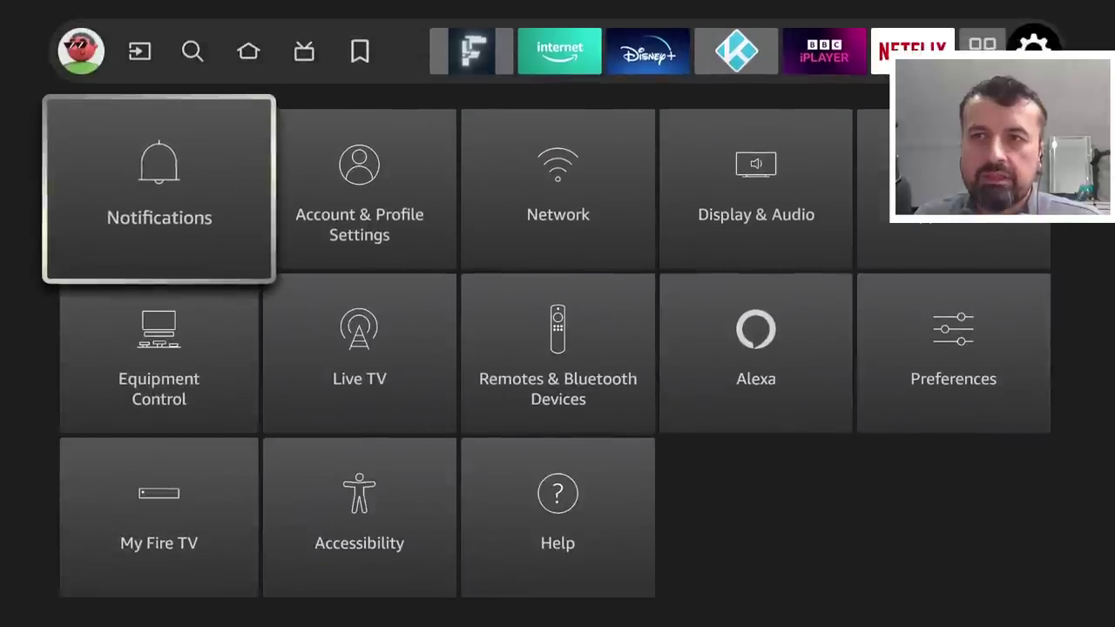
key(Return)
key(Home)
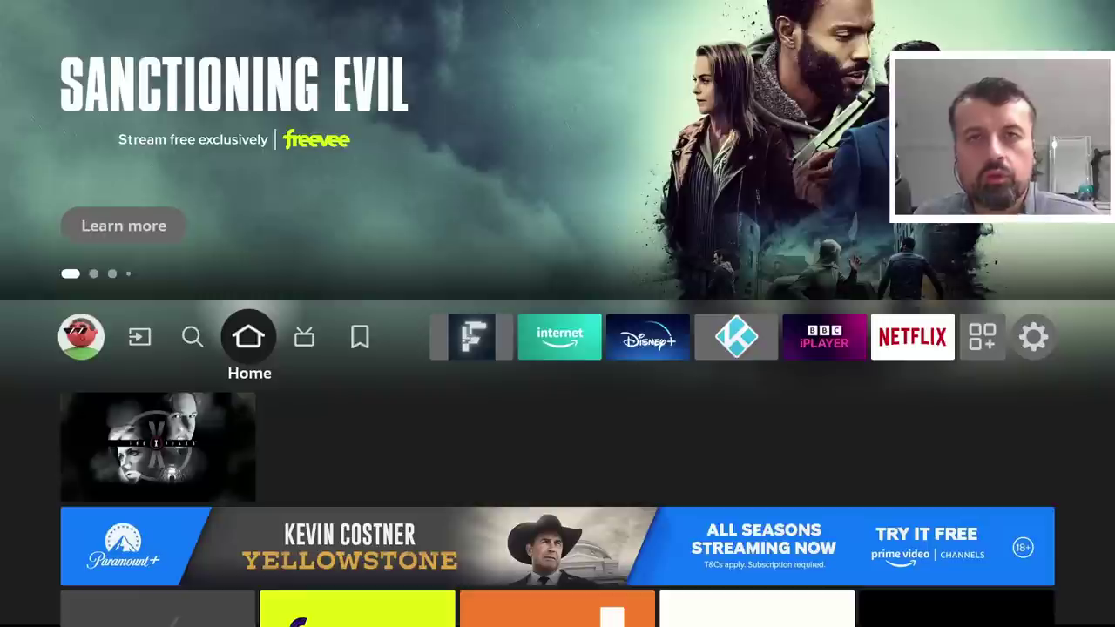